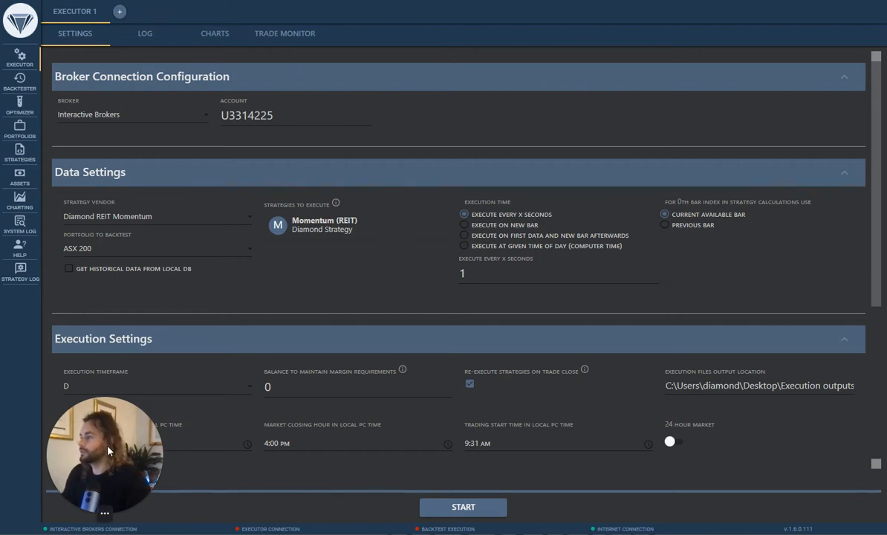
left_click_drag(99, 415, 814, 459)
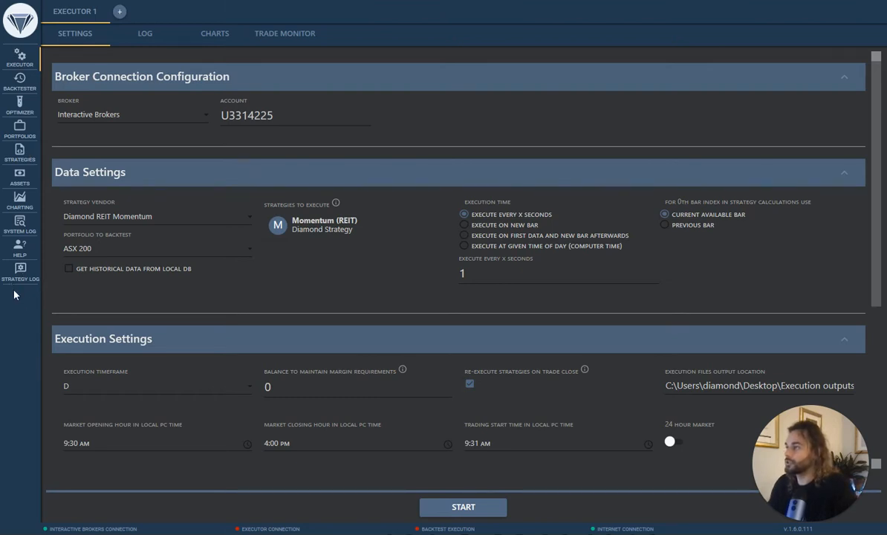
Look over the Backtester, Optimizer and Portfolios sections.
left_click(20, 82)
left_click(20, 58)
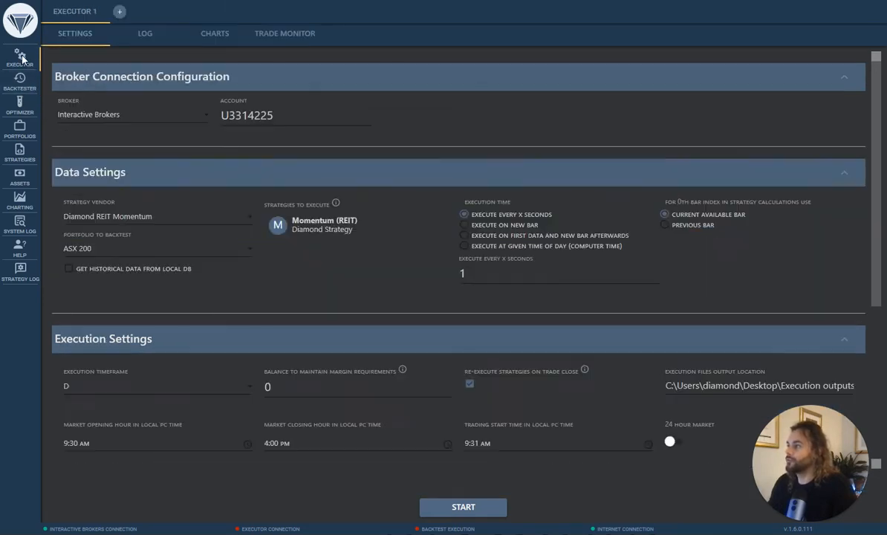
left_click(22, 115)
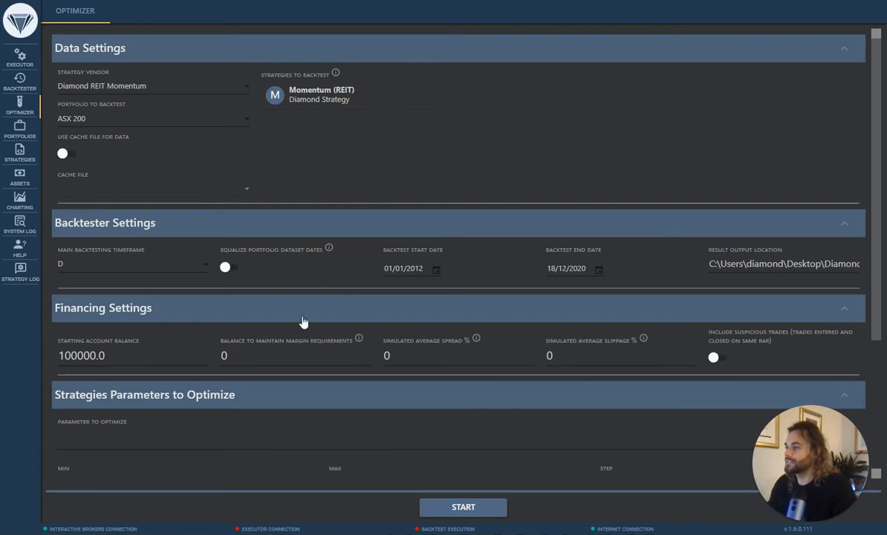
left_click(22, 126)
Add two more executor instances in the Executor section.
left_click(20, 58)
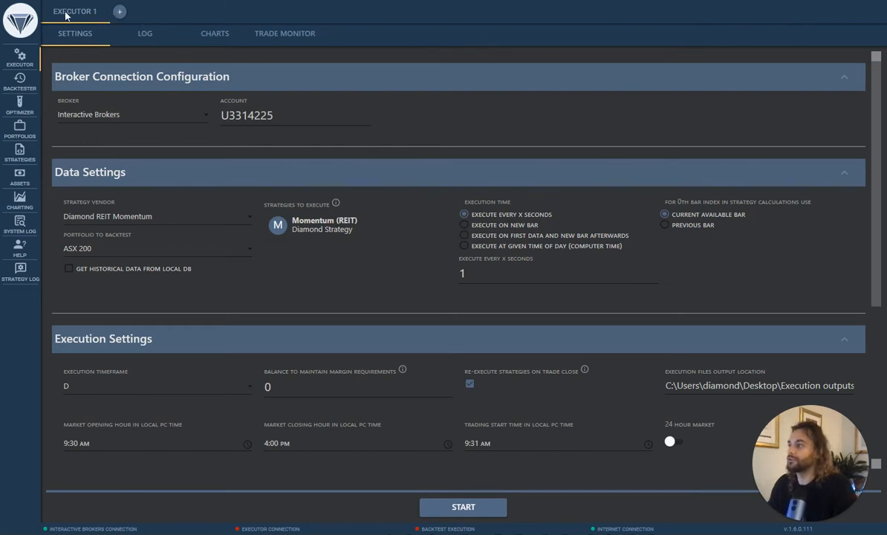
left_click(119, 12)
left_click(190, 12)
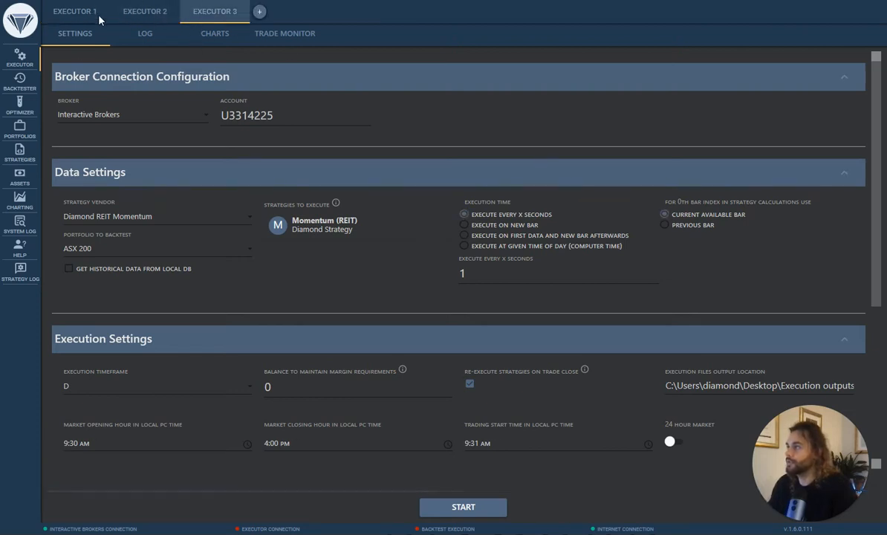
View Executor 1's charts and settings and the charts of Executor 2.
left_click(127, 41)
left_click(210, 37)
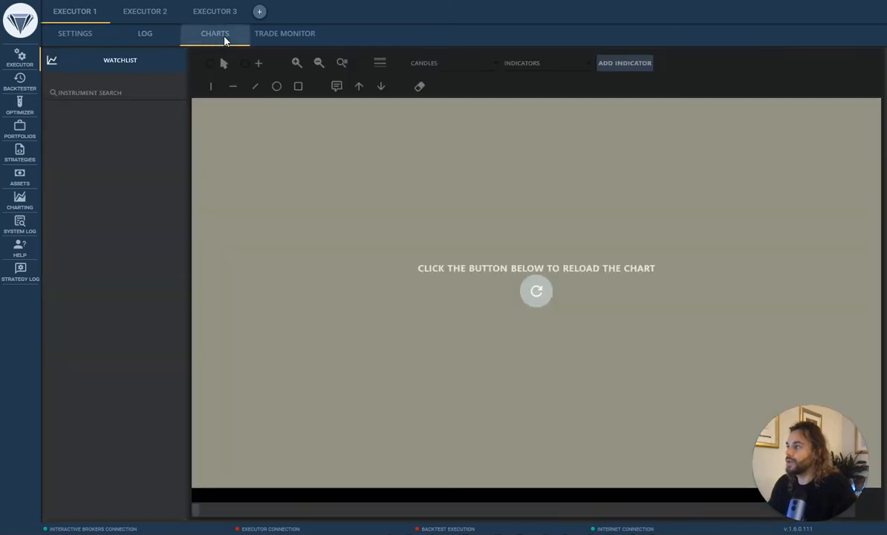
left_click(88, 35)
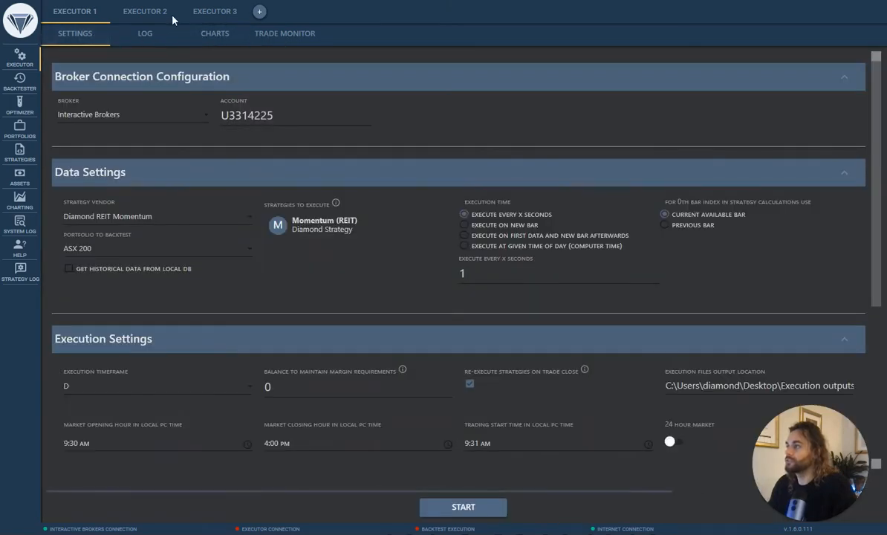
left_click(152, 13)
left_click(223, 34)
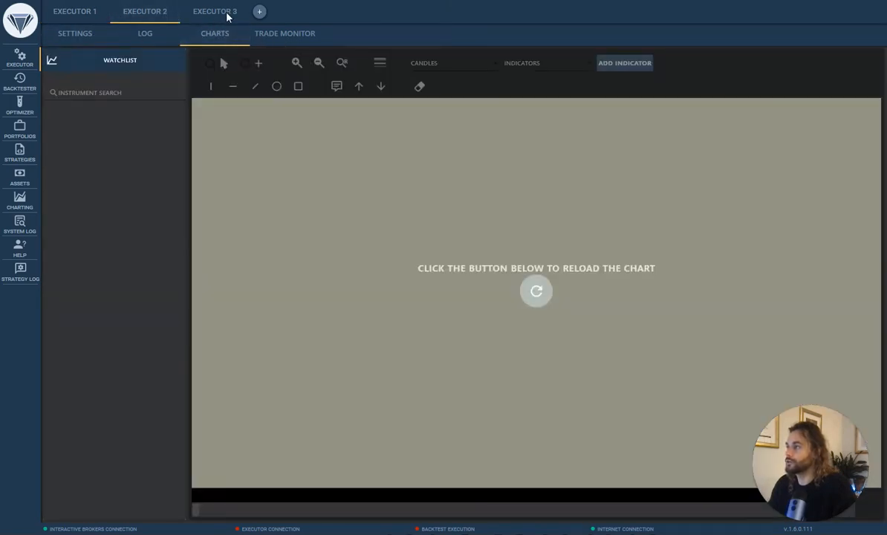
Replace the broker account in Executor 3's settings with the placeholder text "afafa".
left_click(226, 13)
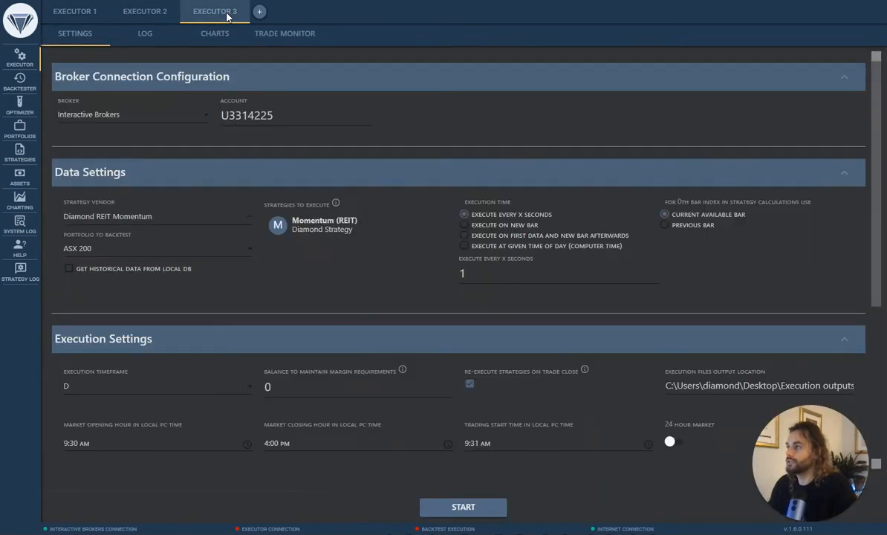
double_click(288, 112)
type("afafa")
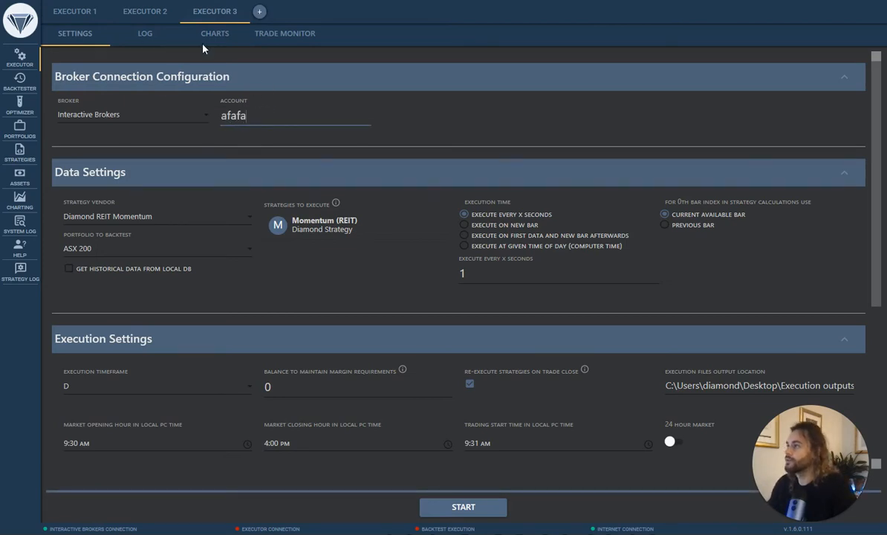
Compare Executor 1 and Executor 2 with the account setting of Executor 3.
left_click(95, 12)
left_click(145, 12)
left_click(216, 12)
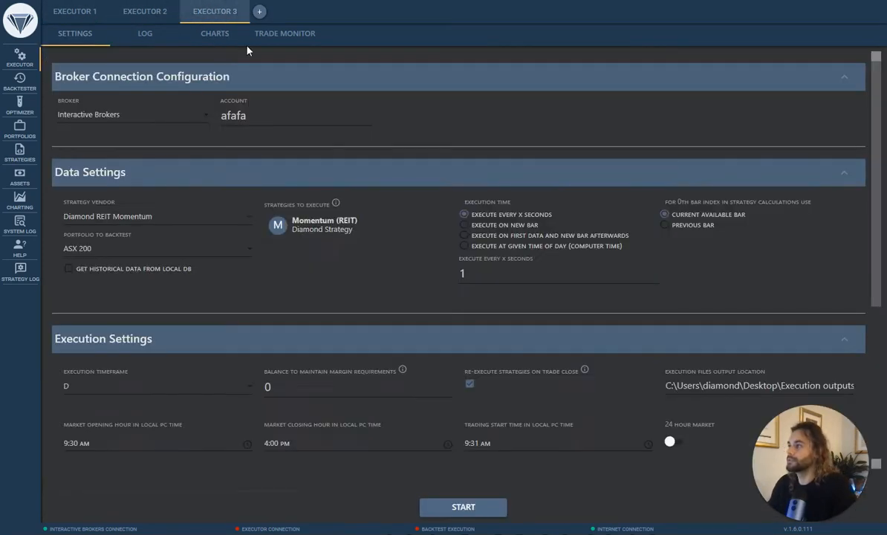
left_click(279, 115)
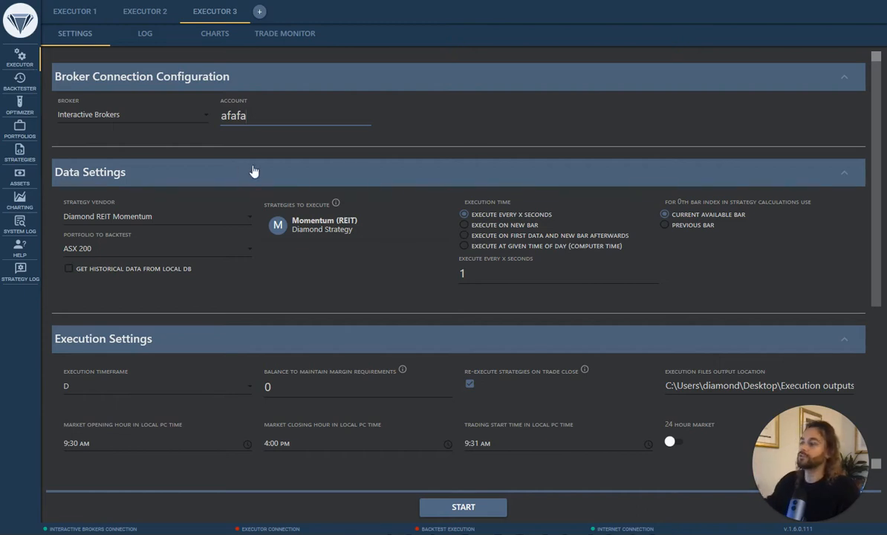
View Executor 3's log, charts and trade monitor.
left_click(136, 35)
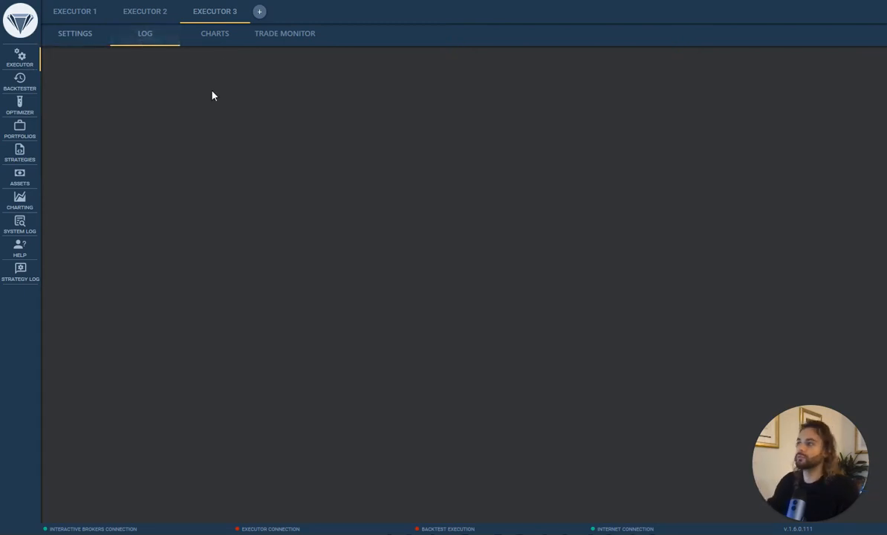
left_click(223, 37)
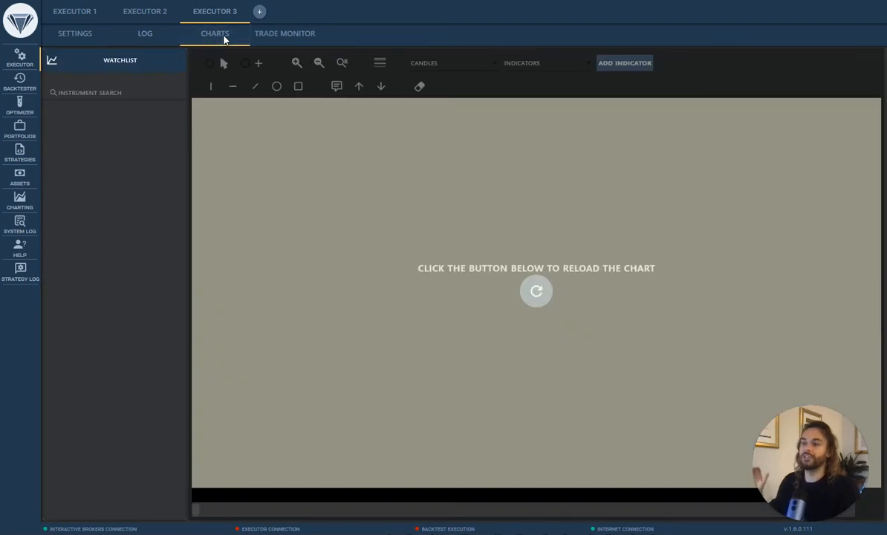
left_click(295, 35)
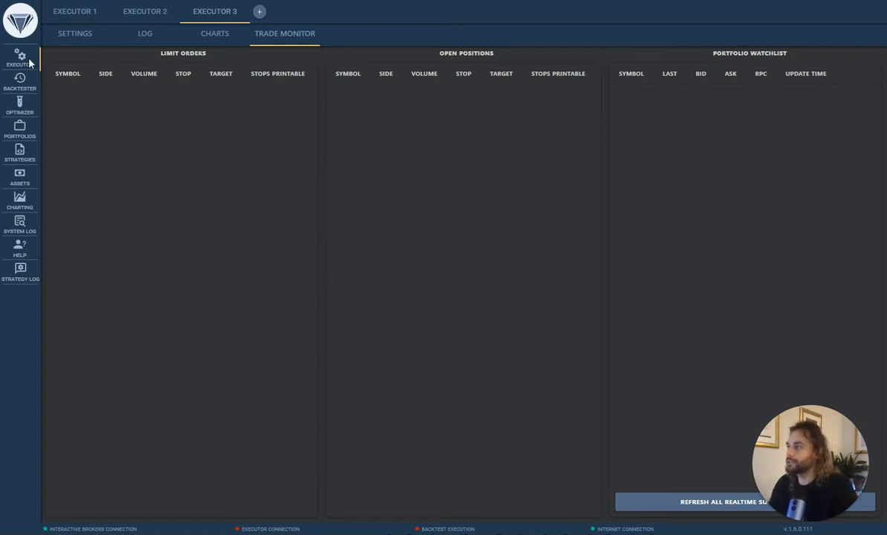
Go through all three executors to compare their open views, ending on Executor 1's settings.
left_click(75, 11)
left_click(144, 11)
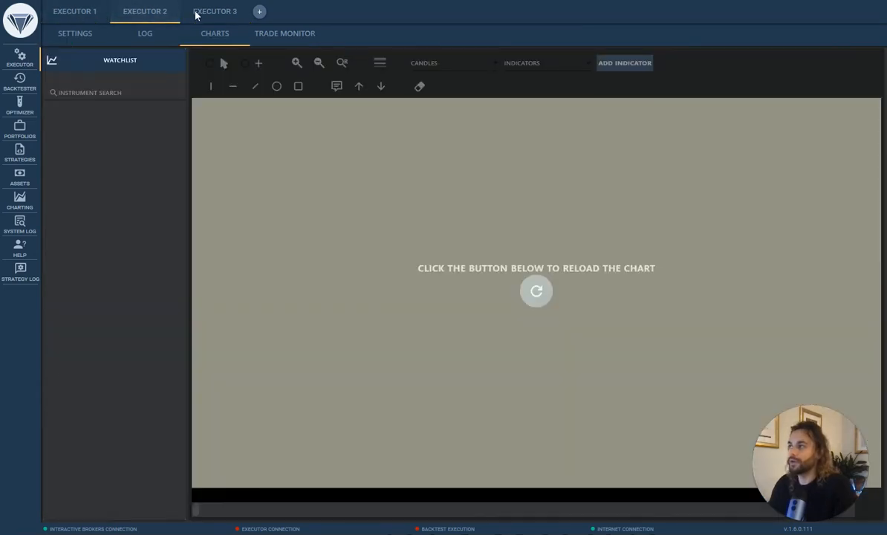
left_click(201, 12)
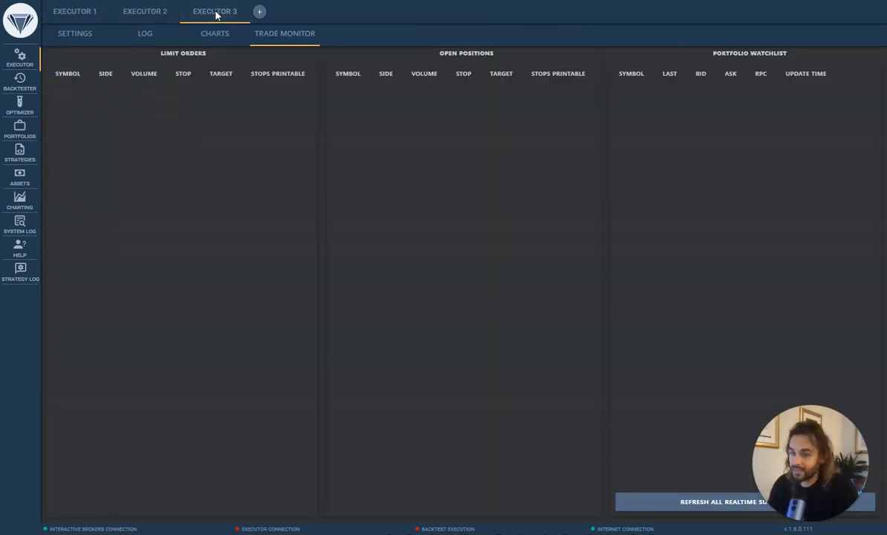
left_click(75, 16)
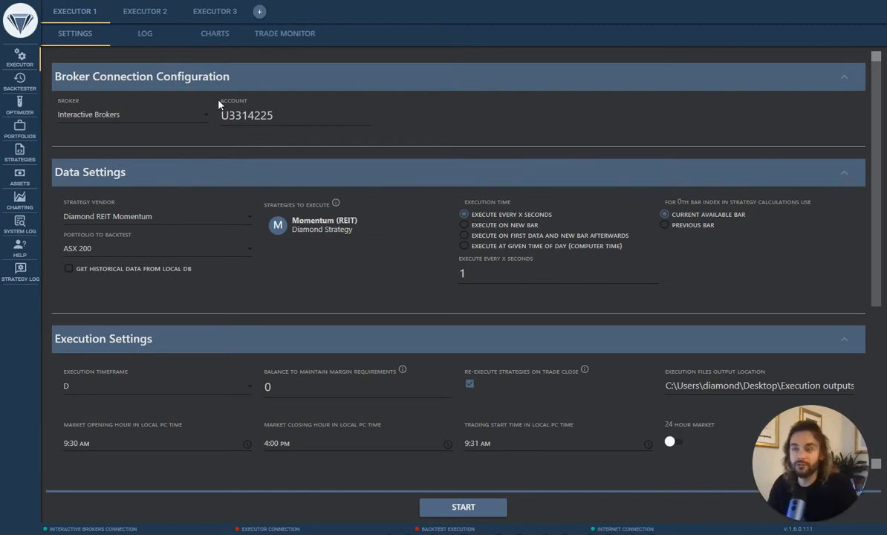
Set the broker in Executor 3's settings to Kraken.
left_click(225, 11)
left_click(134, 30)
left_click(81, 34)
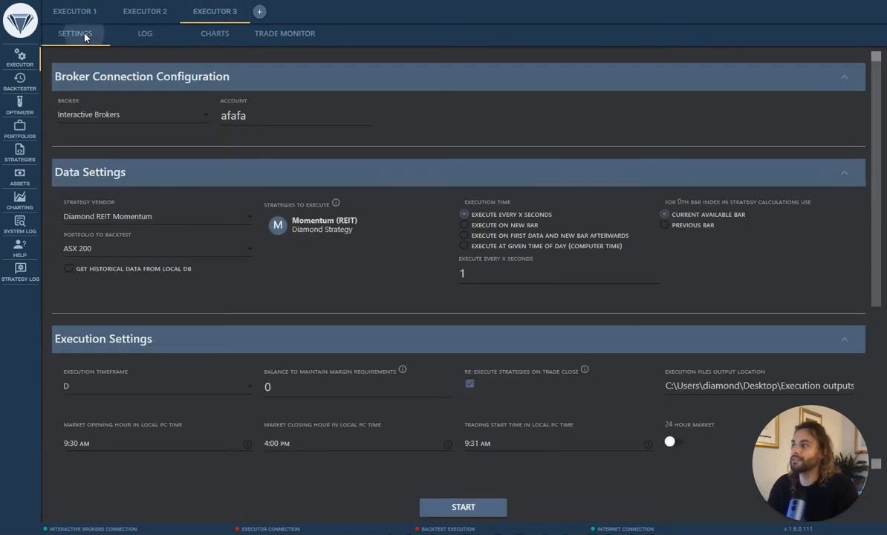
left_click(207, 116)
left_click(99, 134)
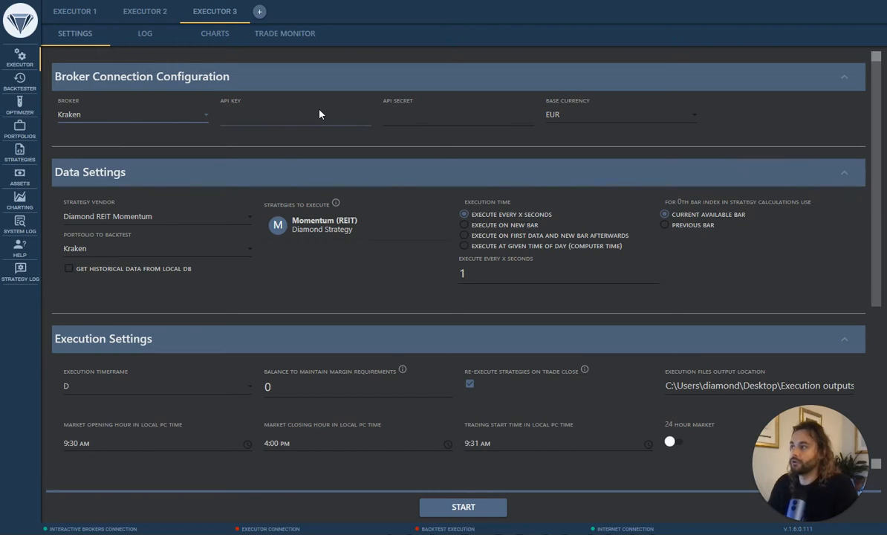
Check Executor 2 and Executor 1 again and review the data and execution settings of Executor 3.
left_click(141, 12)
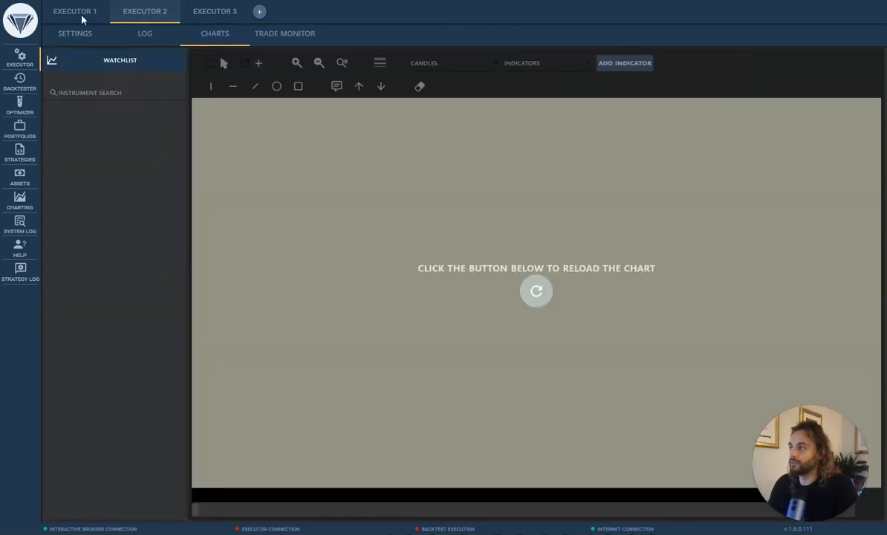
left_click(80, 13)
left_click(217, 13)
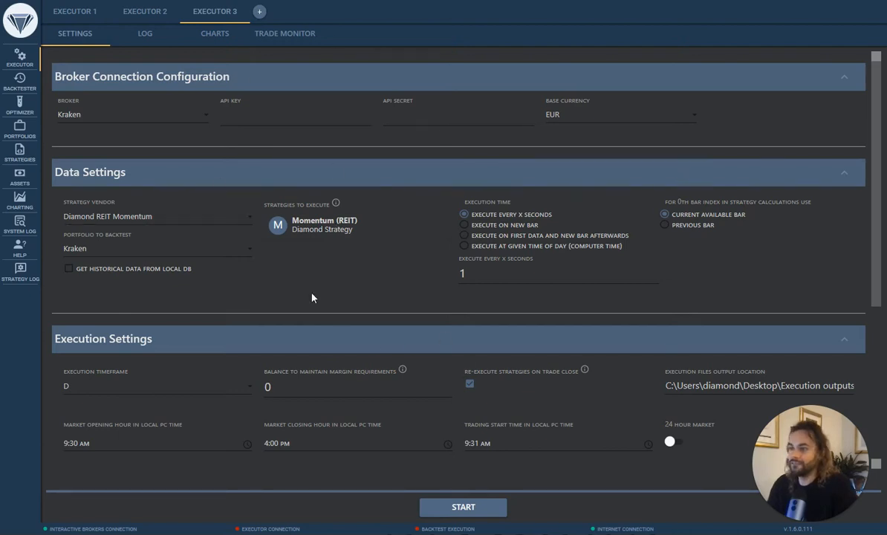
scroll(319, 190, "down", 4)
scroll(319, 190, "up", 4)
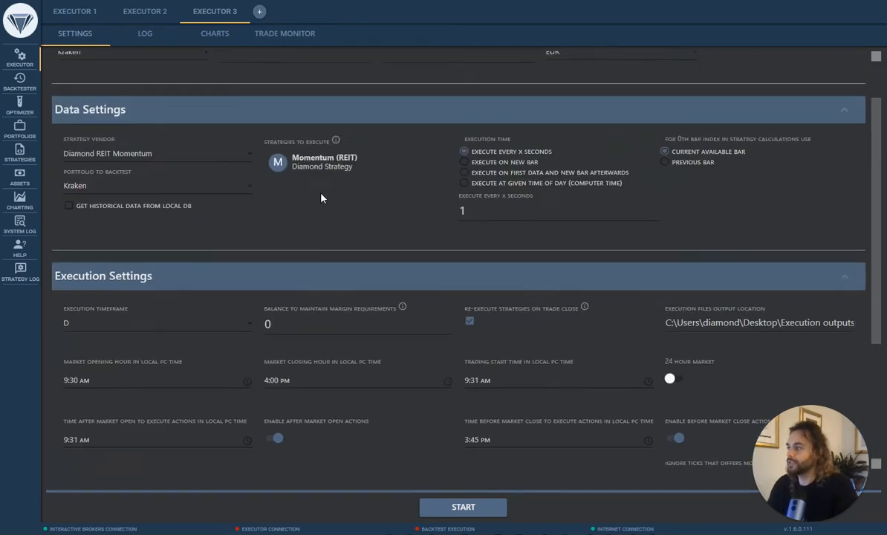
Compare the Backtester and Optimizer pages with the Executor section.
left_click(28, 89)
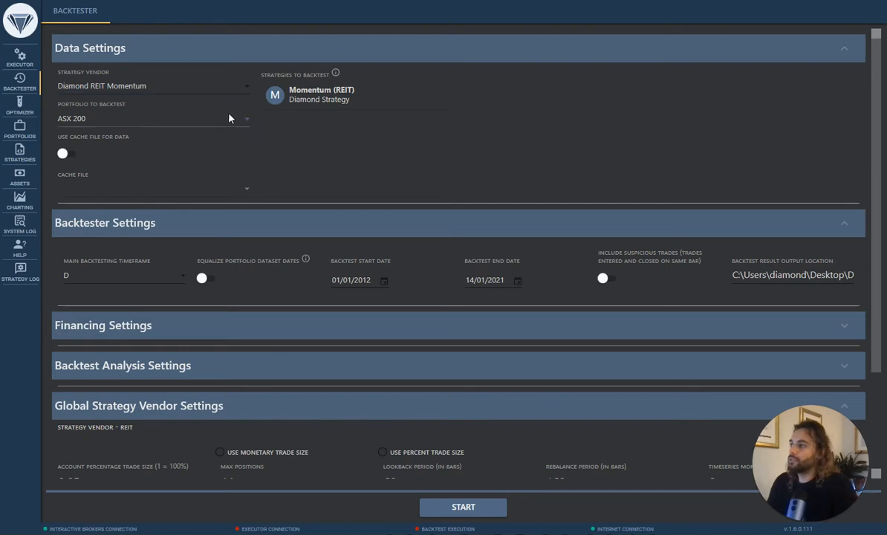
left_click(20, 58)
left_click(21, 104)
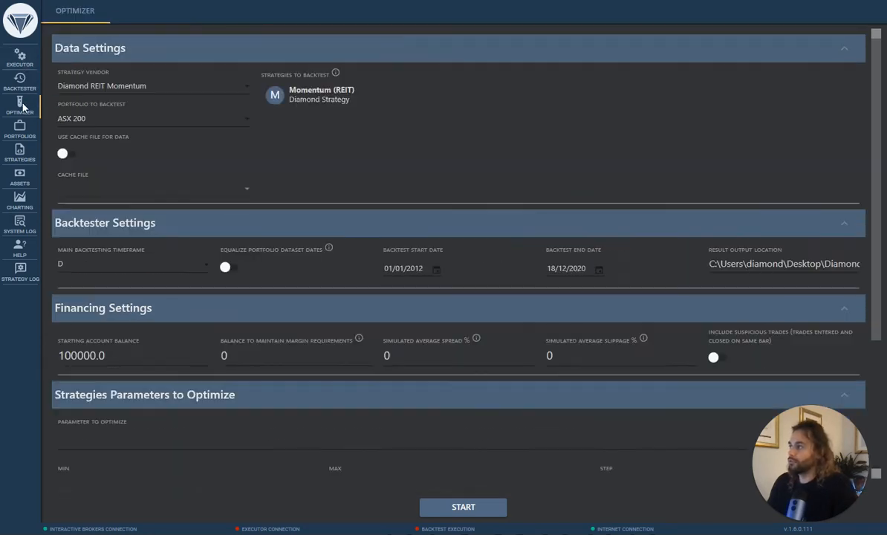
left_click(25, 88)
left_click(20, 58)
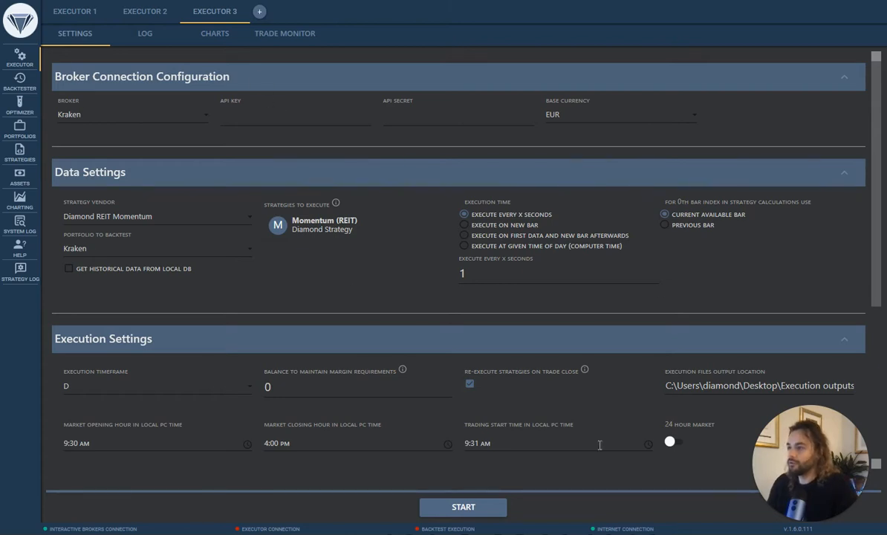
Review Executor 3's settings and compare them with the Backtester's settings.
scroll(435, 327, "down", 4)
scroll(410, 317, "up", 4)
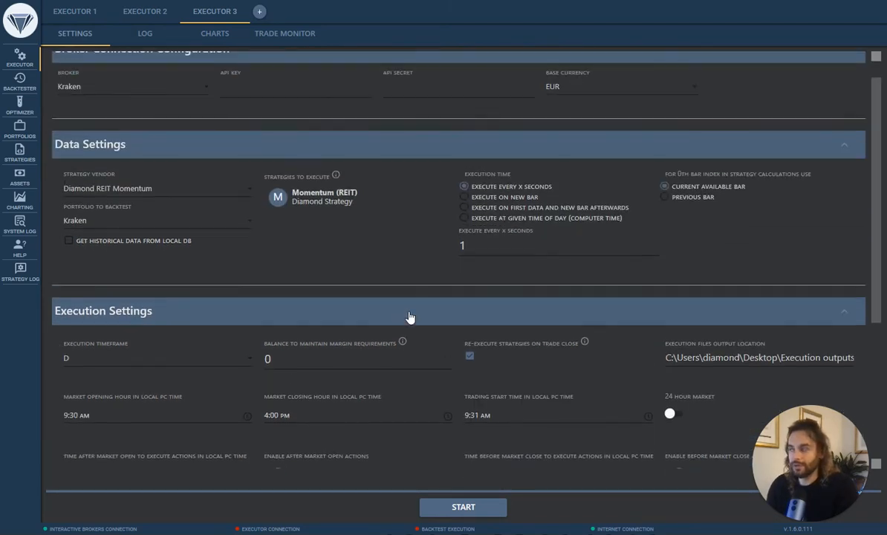
left_click(20, 80)
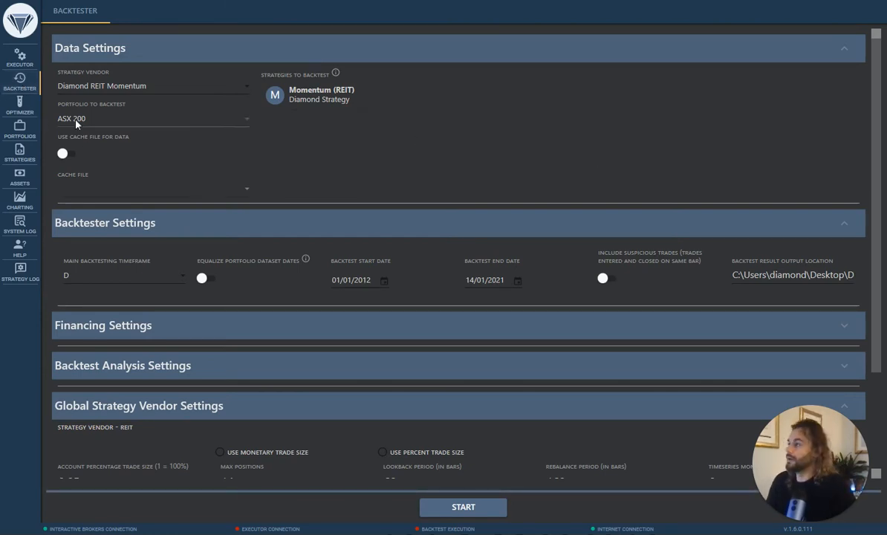
left_click(25, 62)
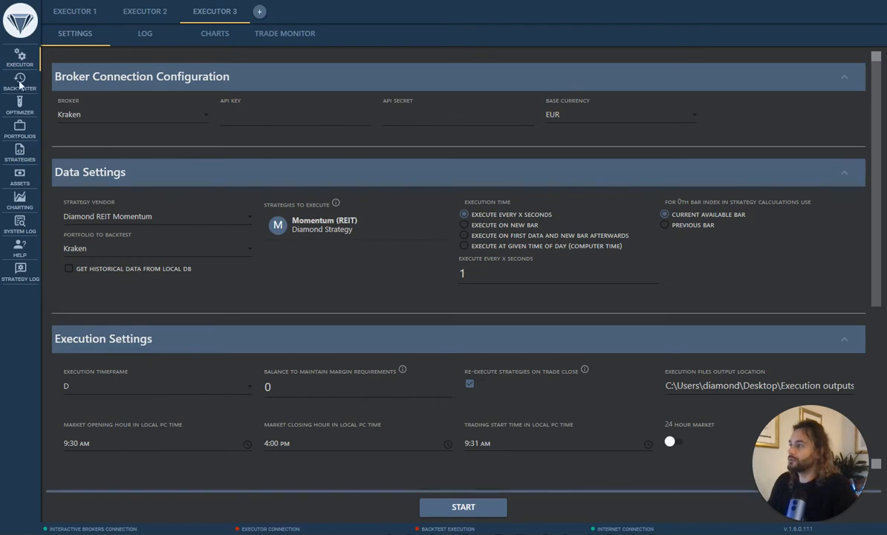
left_click(29, 82)
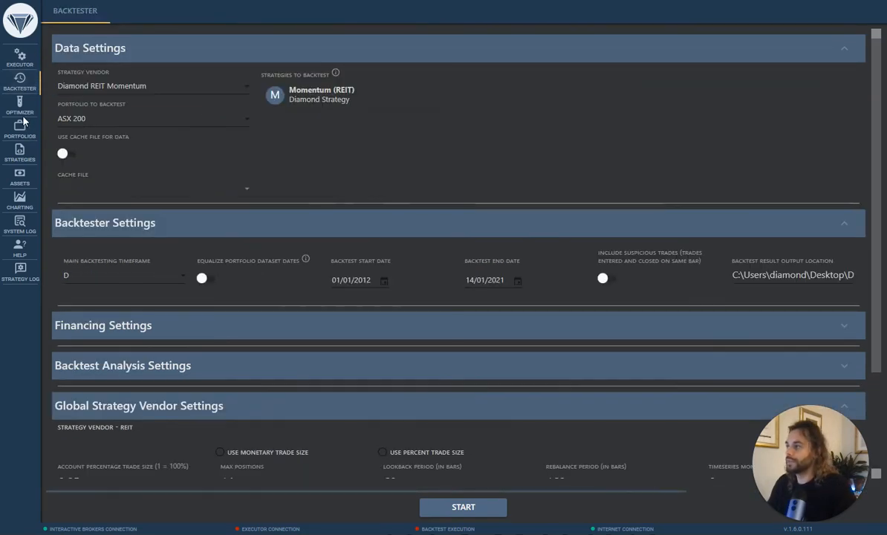
View the broker choices offered in Executor 3's connection configuration without changing the selection.
left_click(22, 61)
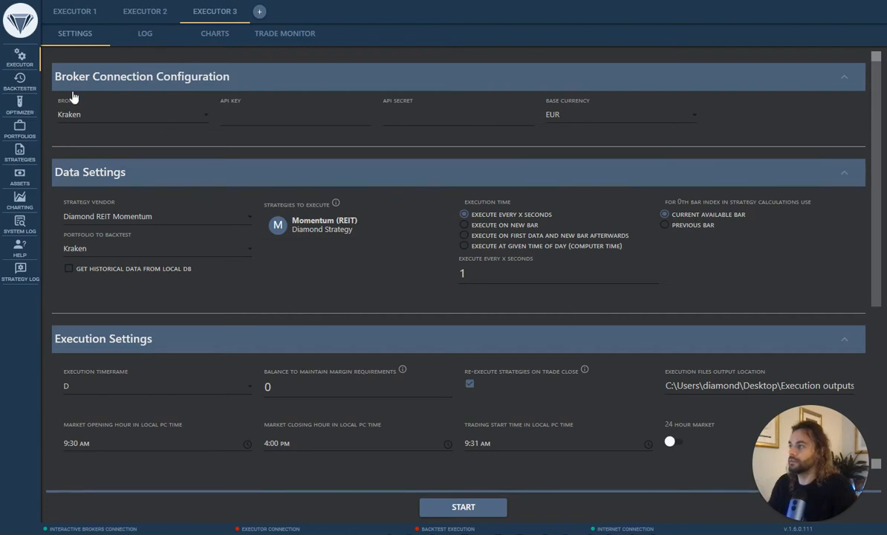
left_click(141, 109)
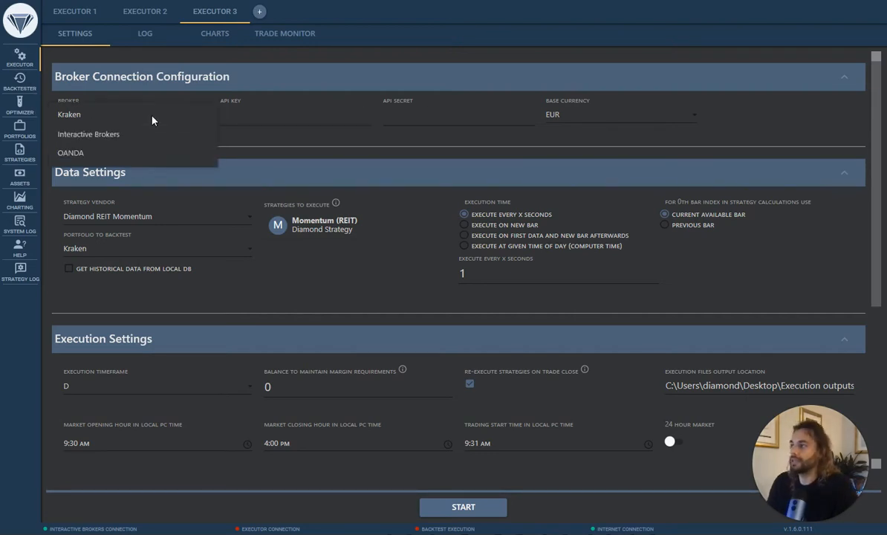
left_click(33, 92)
Examine the backtest start and end dates in the Backtester settings.
left_click(26, 89)
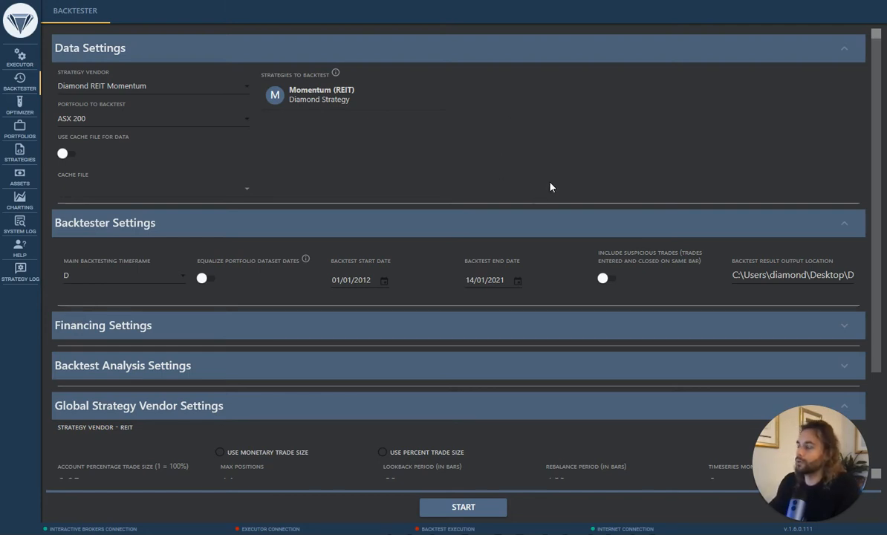
double_click(352, 281)
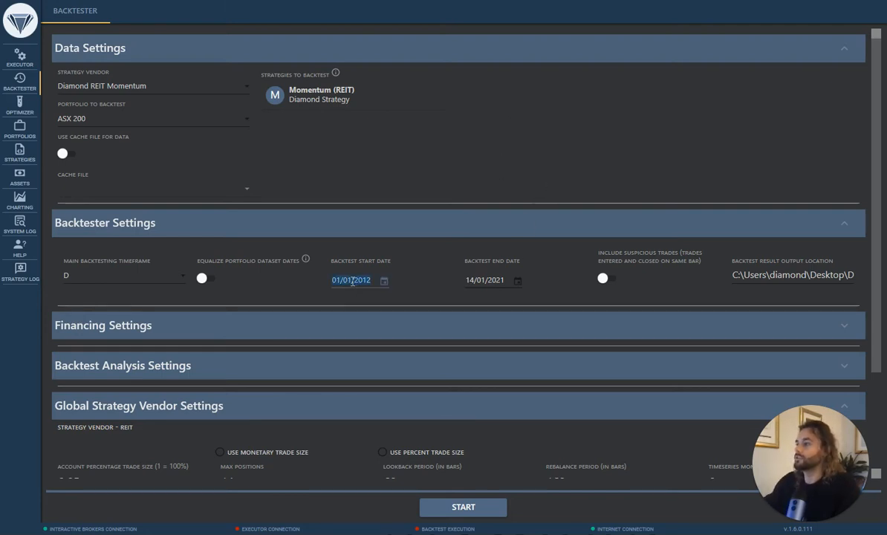
left_click(472, 280)
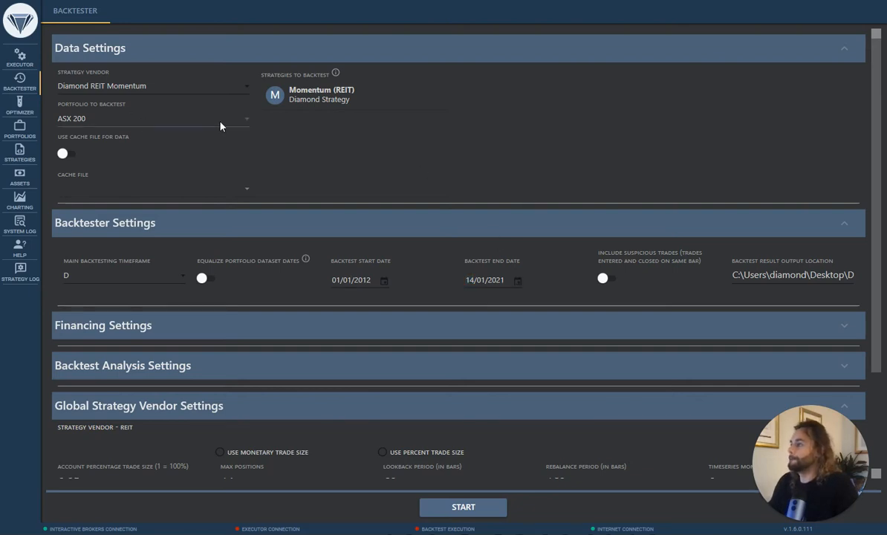
Select the Momentum (REIT) strategy for the backtest, view its strategy settings, and collapse the Strategies Settings section.
scroll(184, 170, "down", 3)
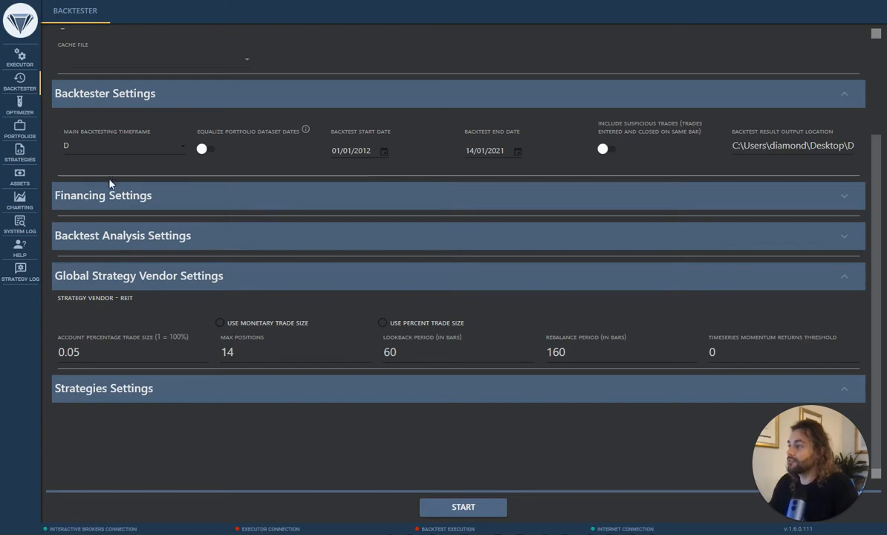
scroll(364, 217, "up", 3)
scroll(364, 214, "down", 3)
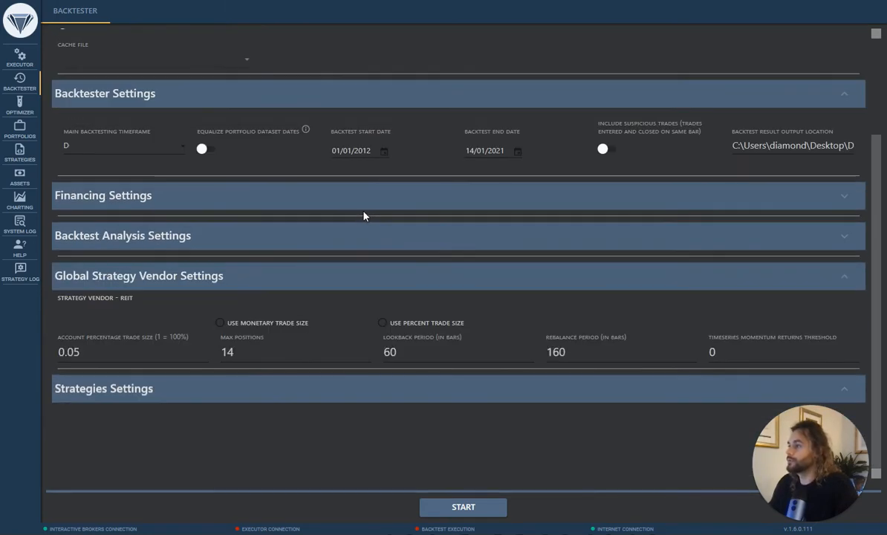
scroll(199, 218, "up", 3)
left_click(277, 94)
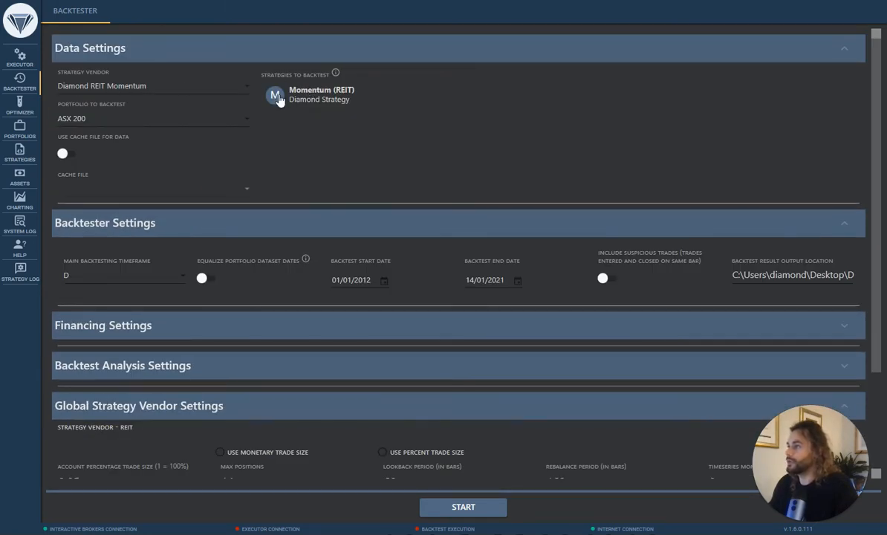
scroll(446, 149, "down", 3)
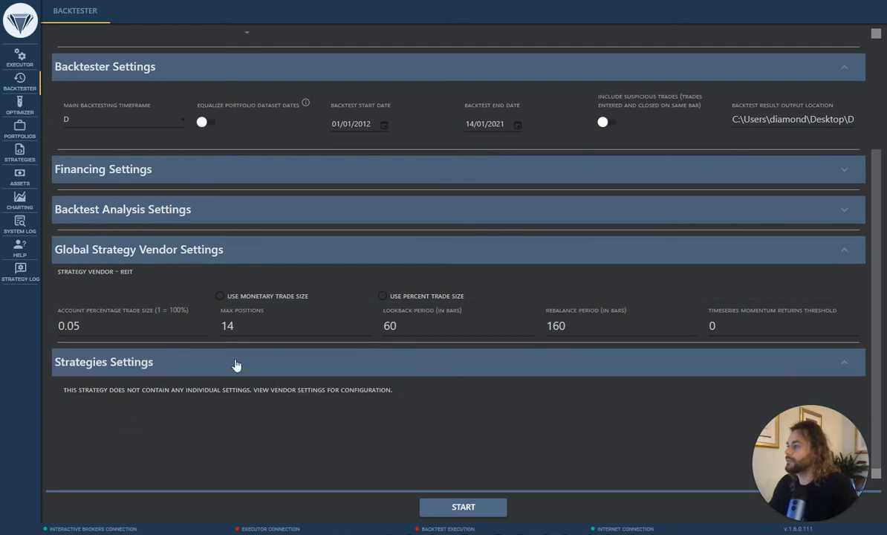
left_click(267, 365)
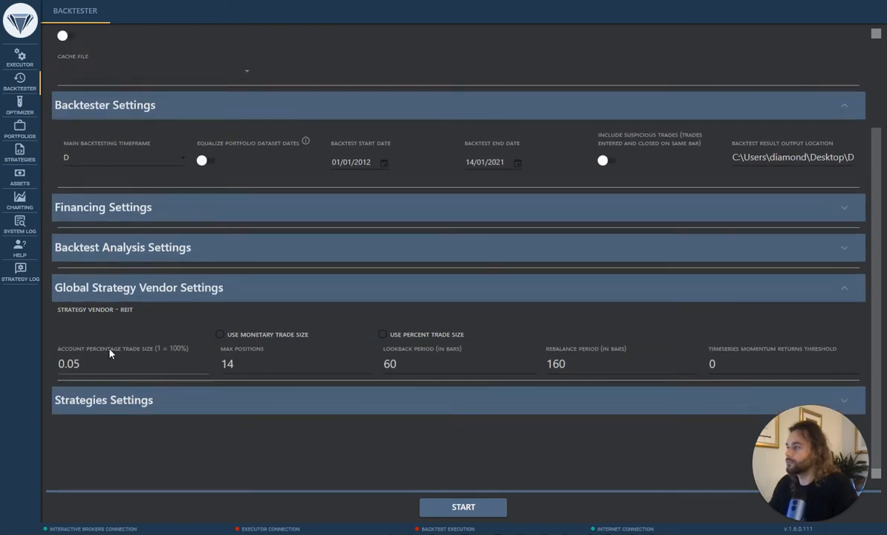
Compare the Backtester's strategy vendor settings with those of Executor 3 and glance at the Optimizer page.
scroll(175, 312, "up", 2)
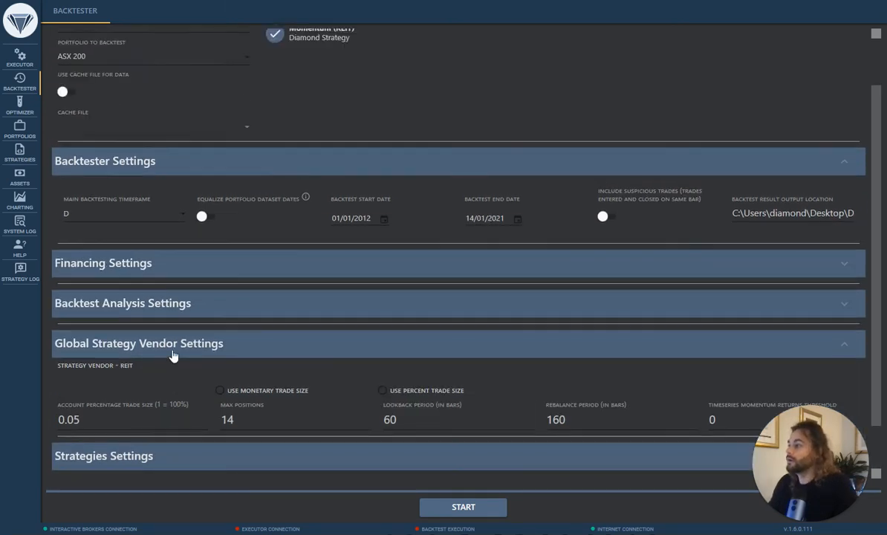
left_click(9, 60)
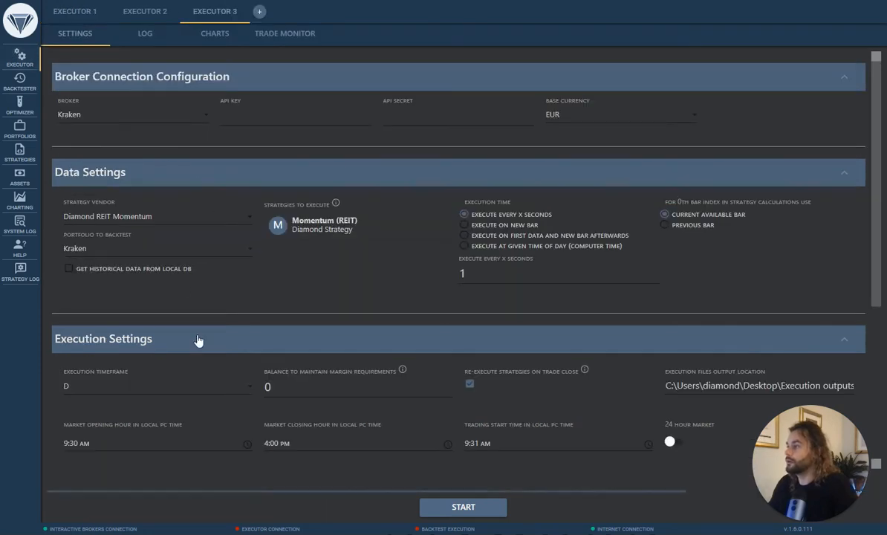
scroll(197, 340, "down", 5)
left_click(190, 392)
scroll(327, 376, "down", 2)
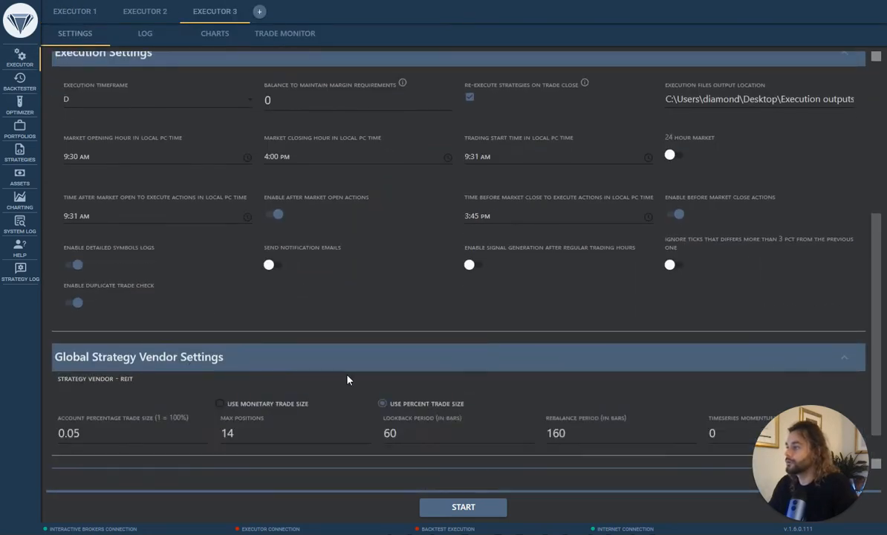
left_click(20, 105)
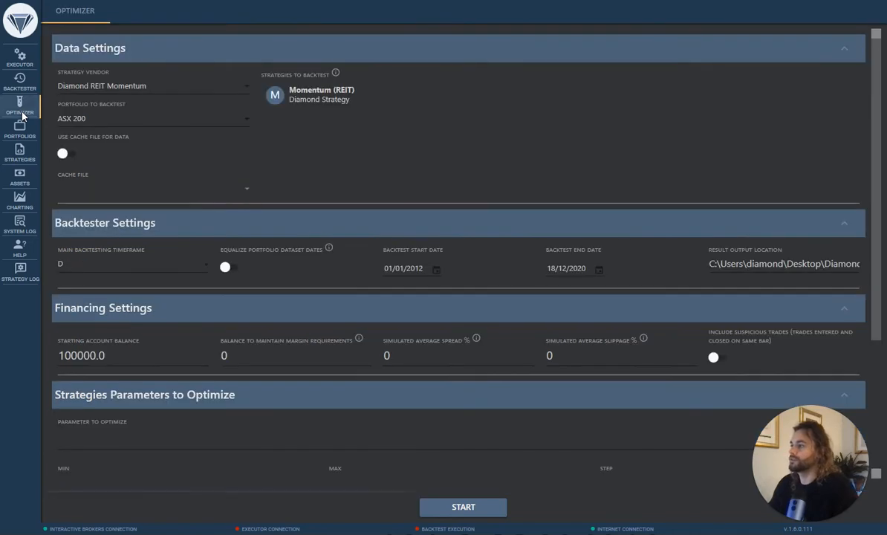
left_click(20, 78)
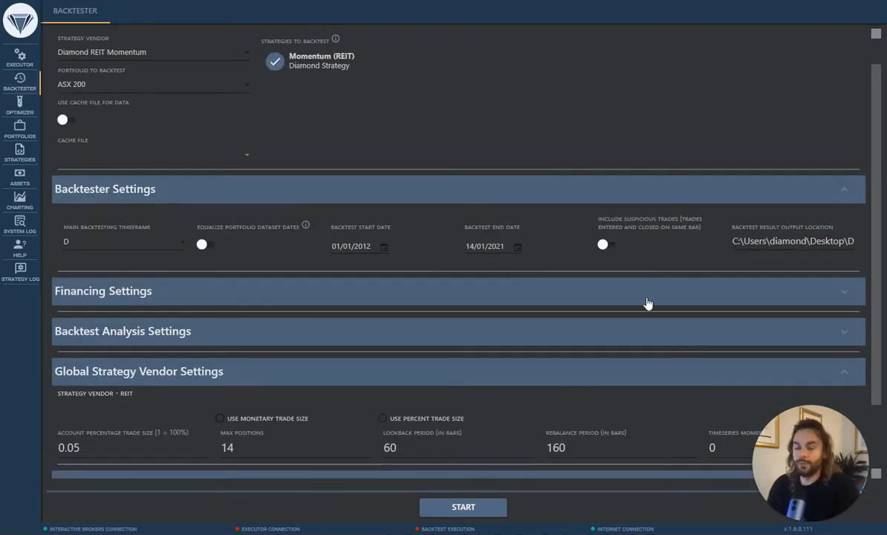
scroll(647, 303, "up", 1)
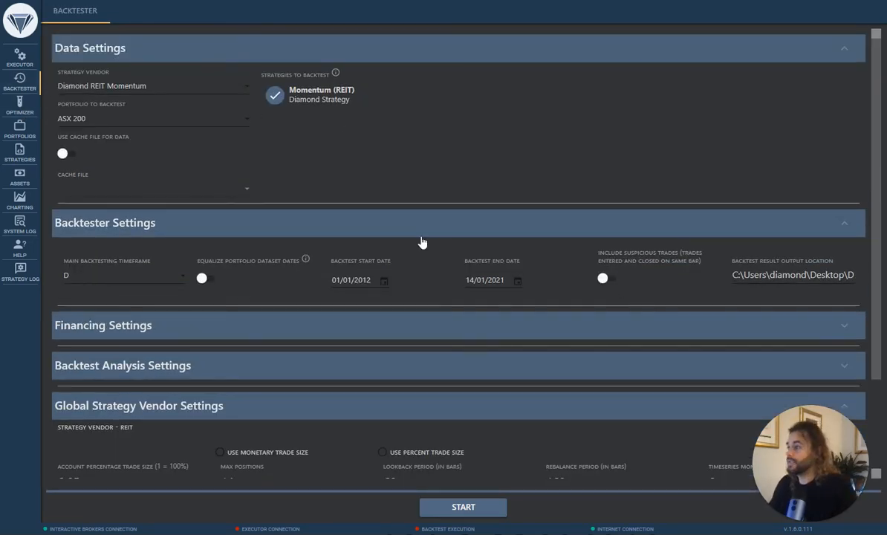
scroll(394, 401, "down", 3)
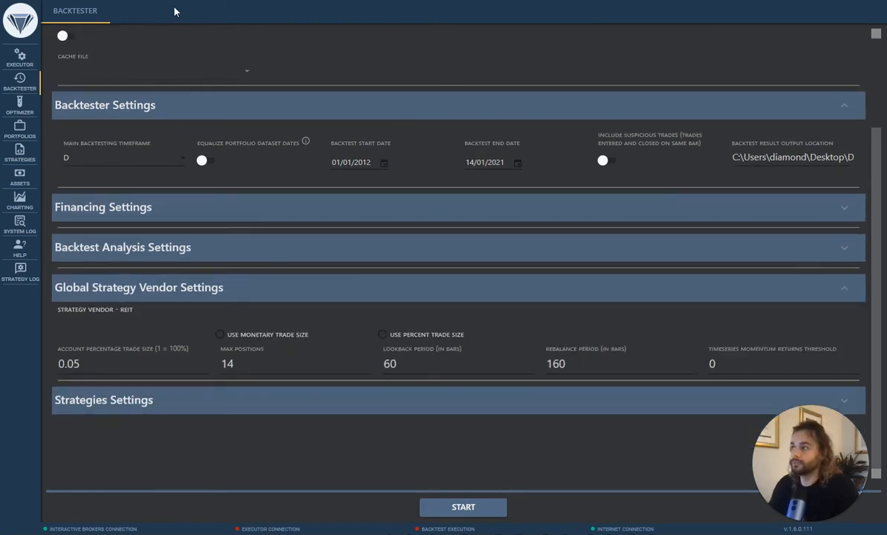
Review the Optimizer's parameter range, financing and vendor settings, and its result output location.
left_click(20, 104)
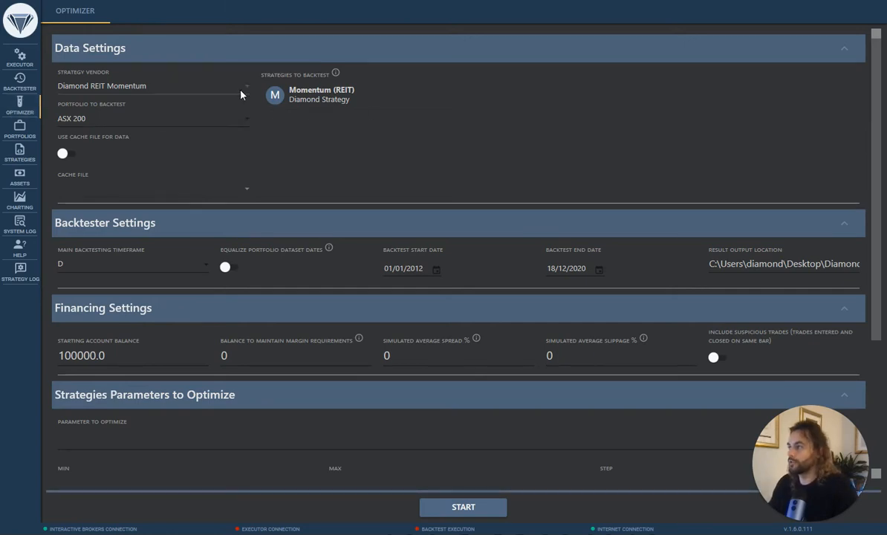
scroll(393, 355, "down", 3)
scroll(393, 354, "down", 1)
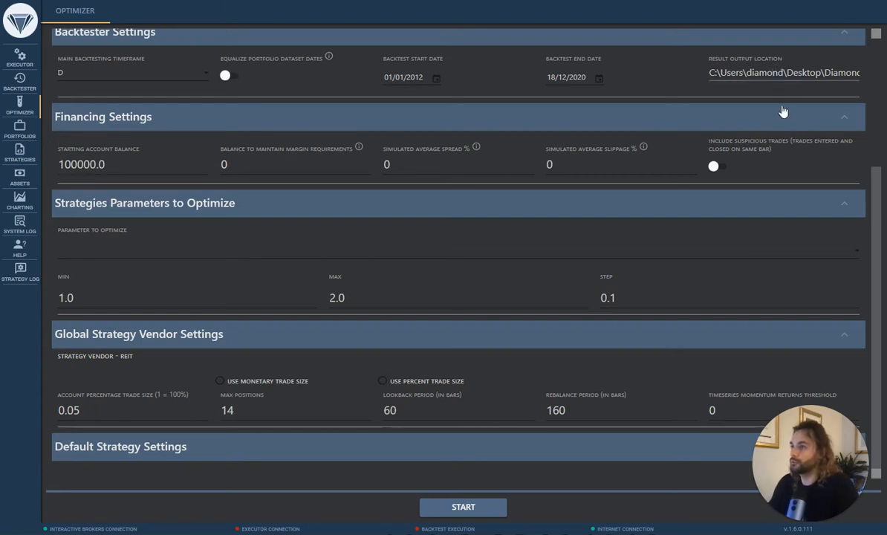
double_click(732, 72)
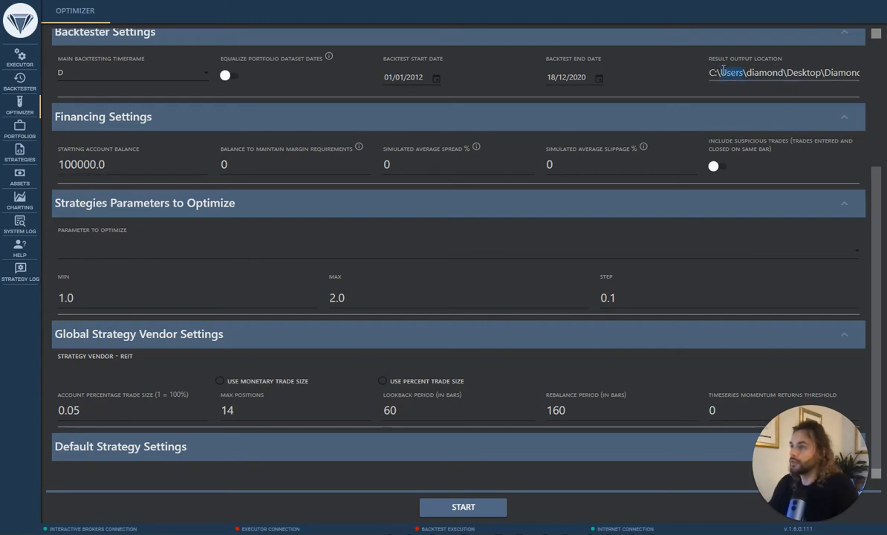
View the Interactive Brokers and Kraken portfolio lists in the Portfolios section.
left_click(37, 134)
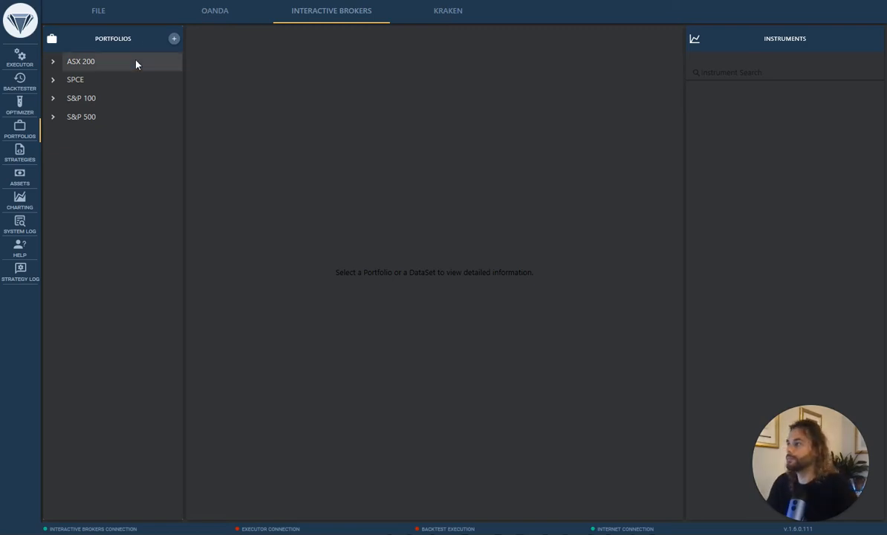
left_click(444, 14)
left_click(303, 16)
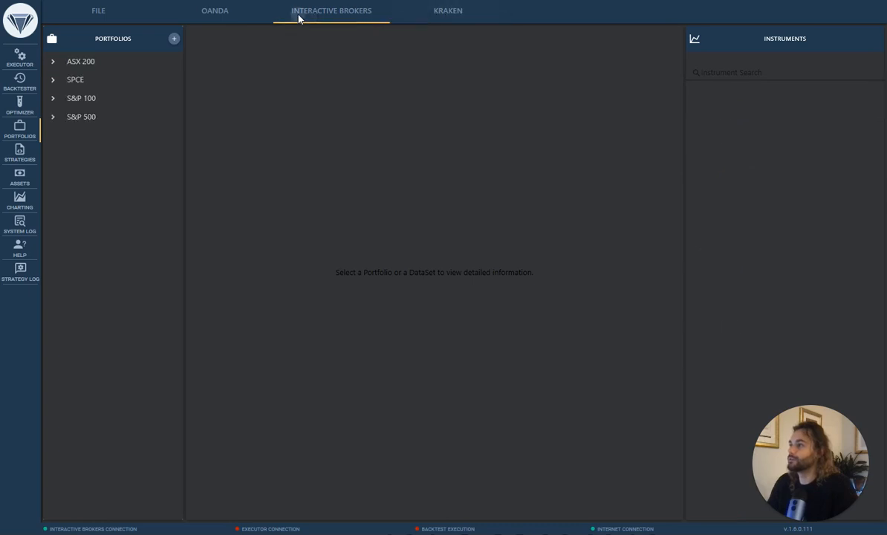
left_click(462, 14)
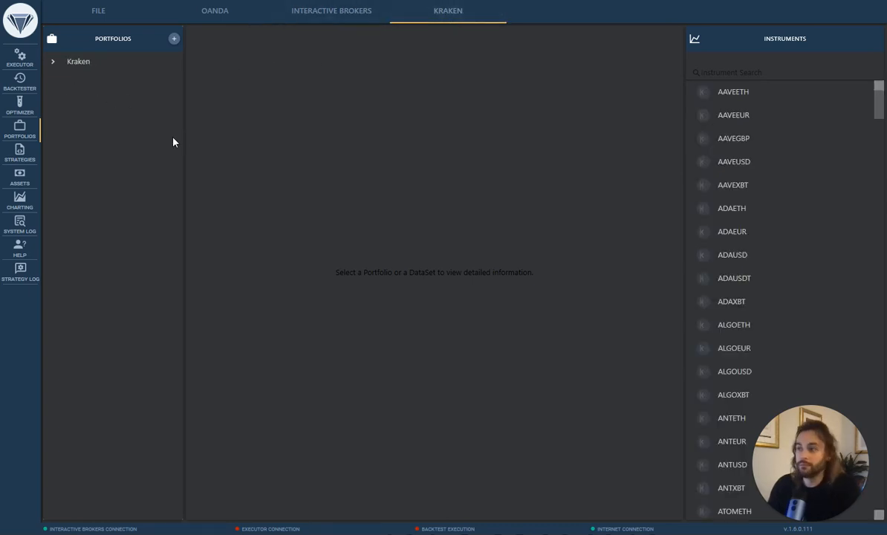
Create an empty Kraken portfolio named BTC.
left_click(173, 38)
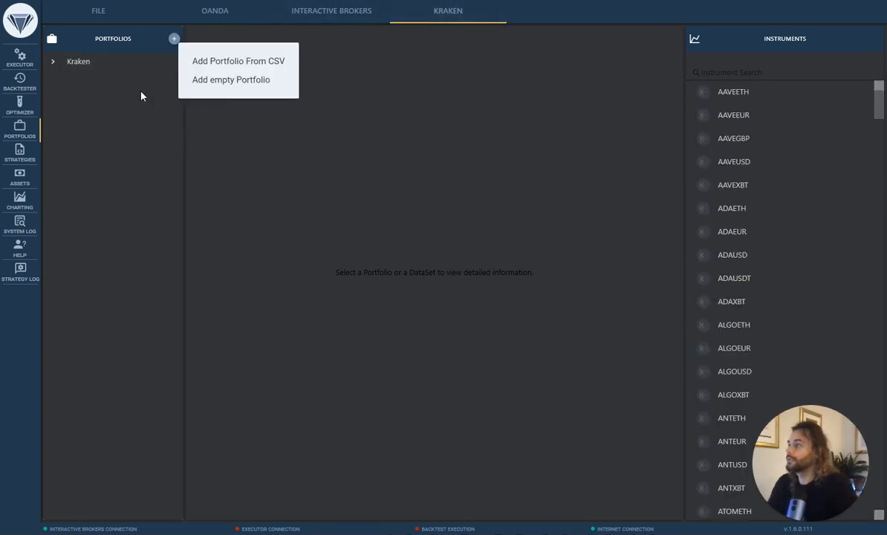
left_click(245, 84)
left_click(426, 260)
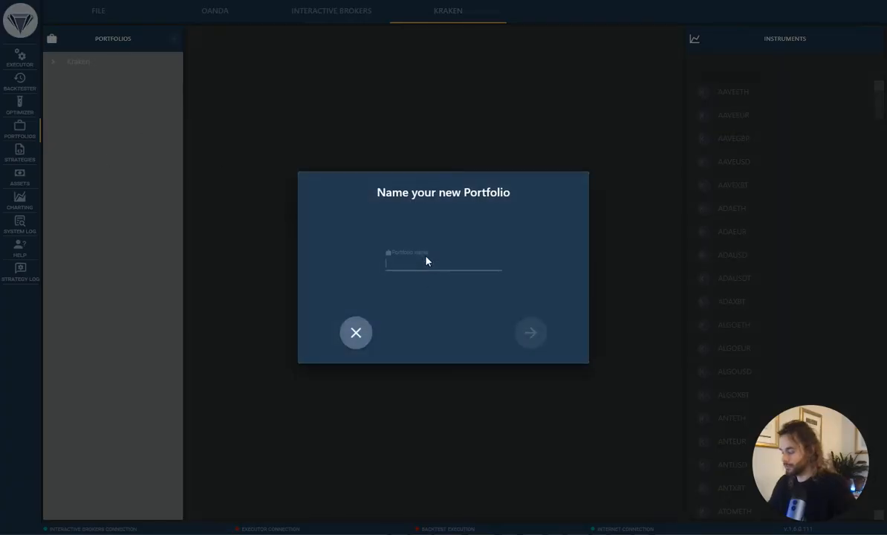
type("BTC")
left_click(532, 334)
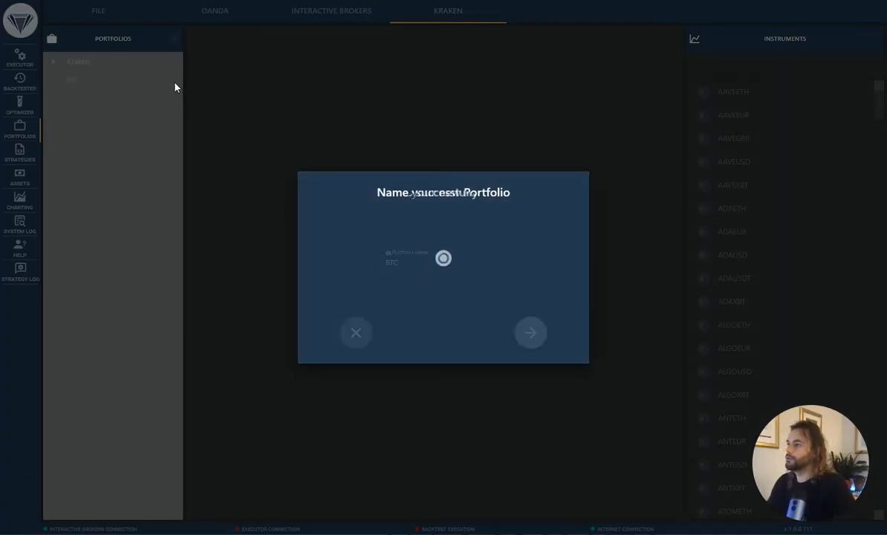
left_click(530, 336)
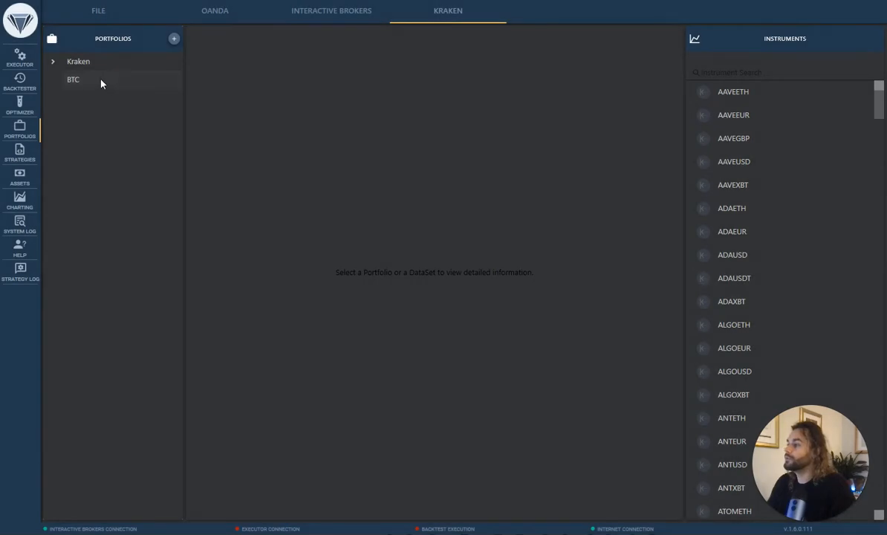
Find the XXBTZUSD instrument by searching for "xbtzus" and add it to the BTC portfolio.
left_click(93, 78)
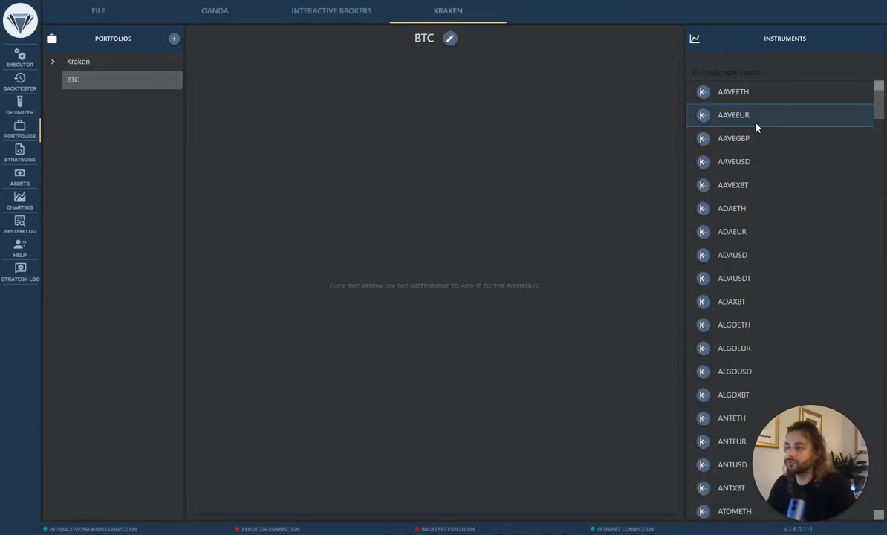
left_click(734, 73)
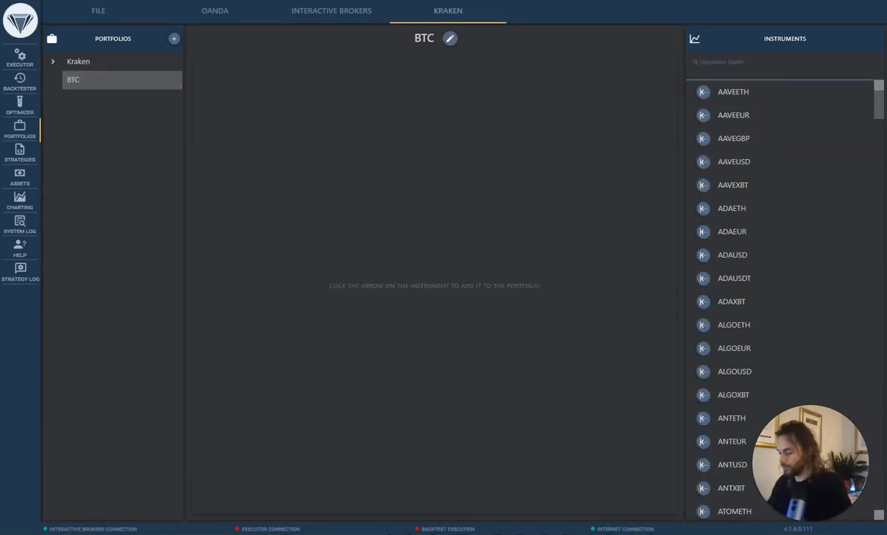
type("b")
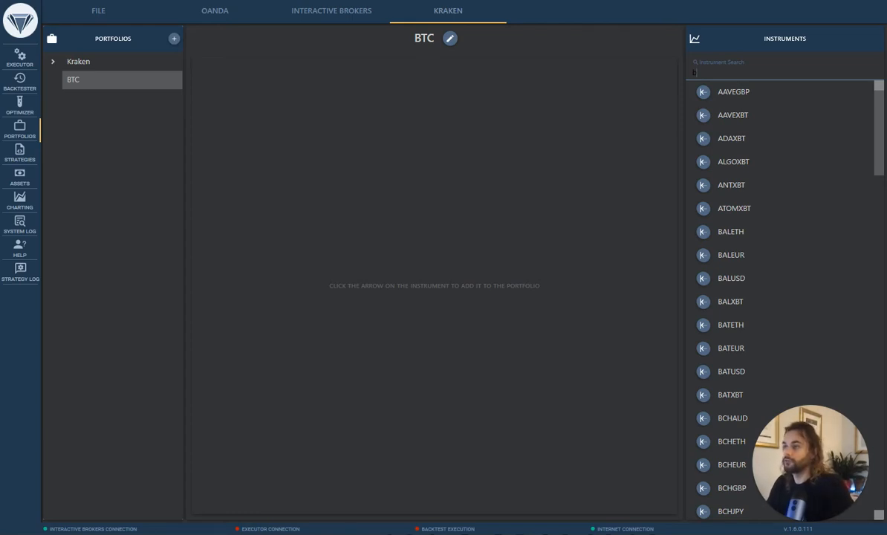
key("BackSpace")
type("xbt")
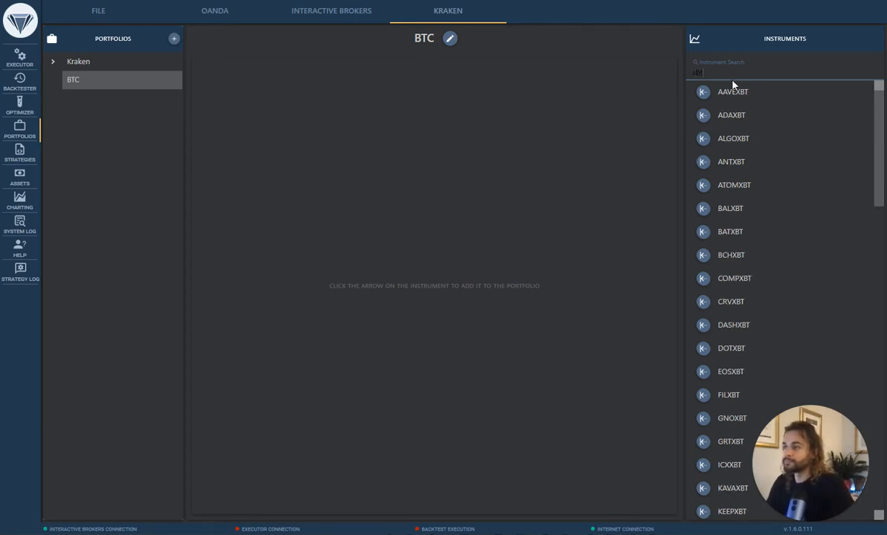
type("zu")
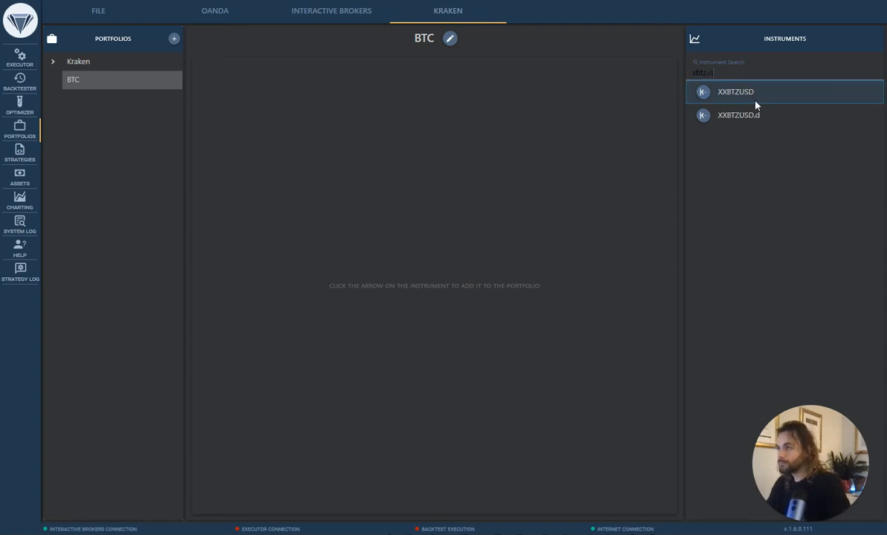
left_click(703, 95)
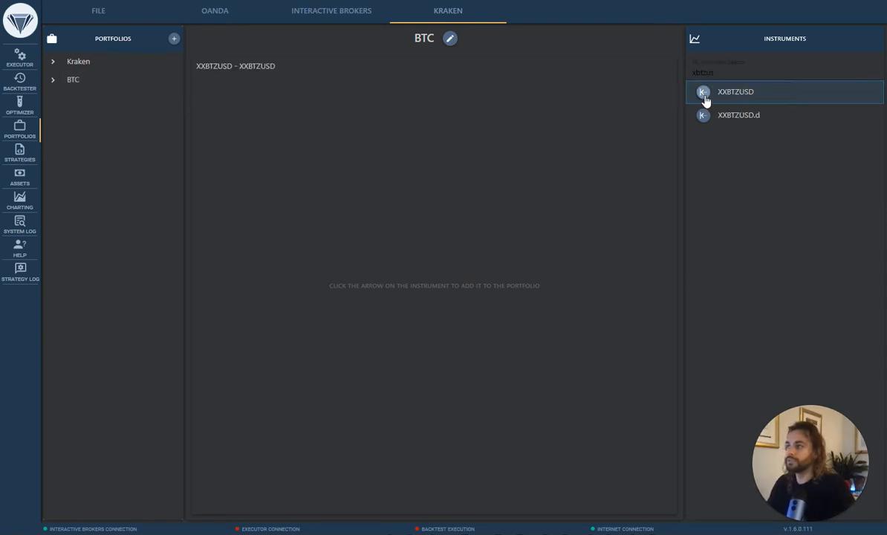
Set the Backtester's portfolio to backtest to BTC (Kraken).
left_click(20, 61)
left_click(27, 88)
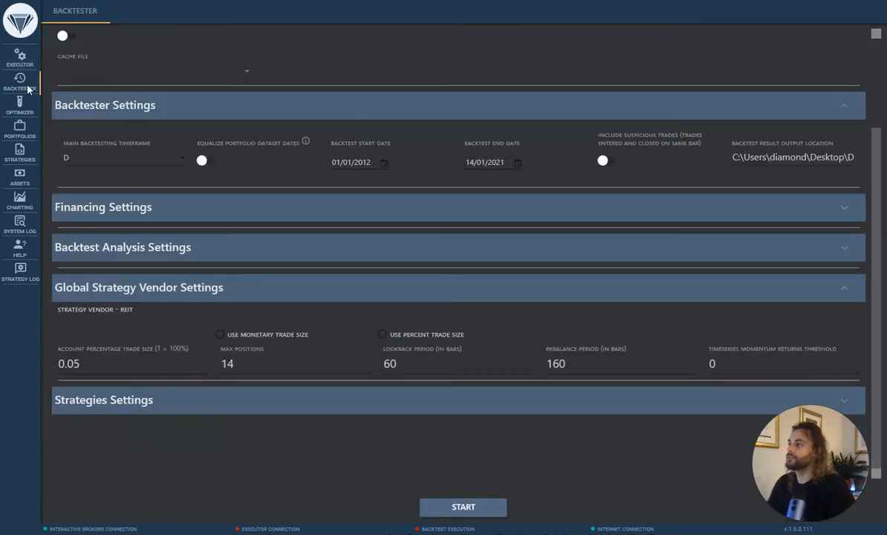
scroll(200, 112, "up", 3)
left_click(198, 118)
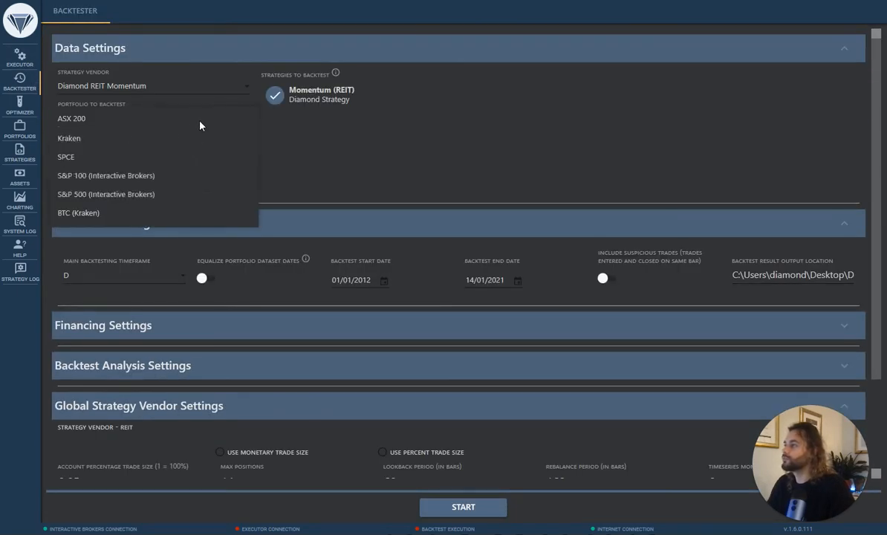
left_click(93, 213)
Set Executor 3's portfolio to BTC (Kraken), keeping Kraken as its broker.
left_click(20, 58)
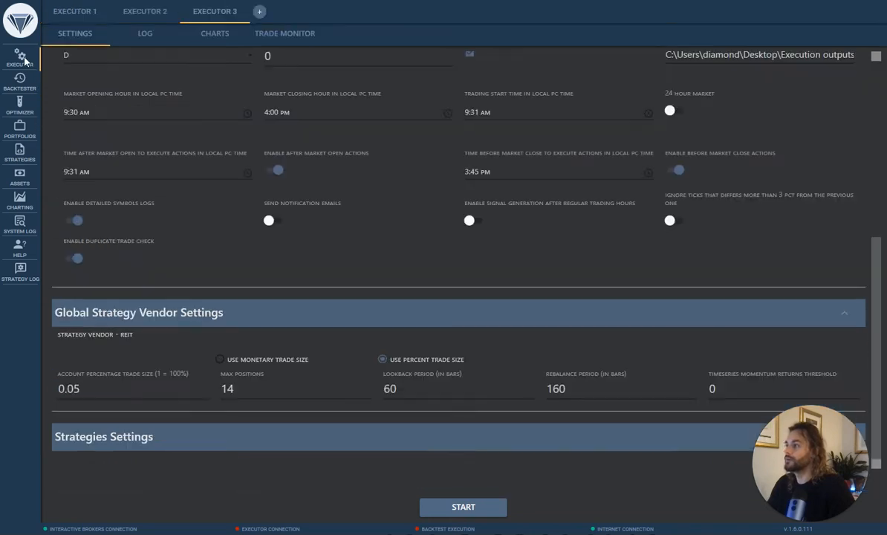
scroll(261, 150, "up", 1)
scroll(262, 150, "up", 4)
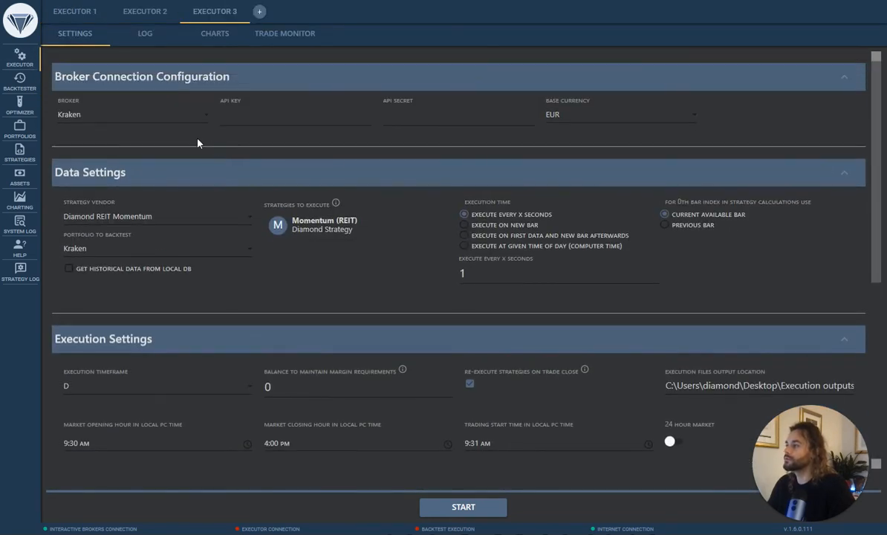
left_click(161, 112)
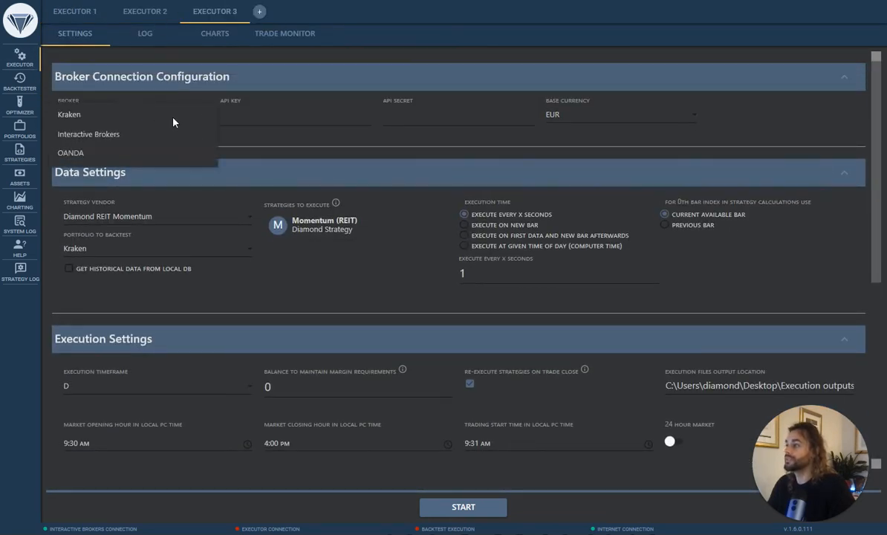
left_click(228, 115)
left_click(190, 241)
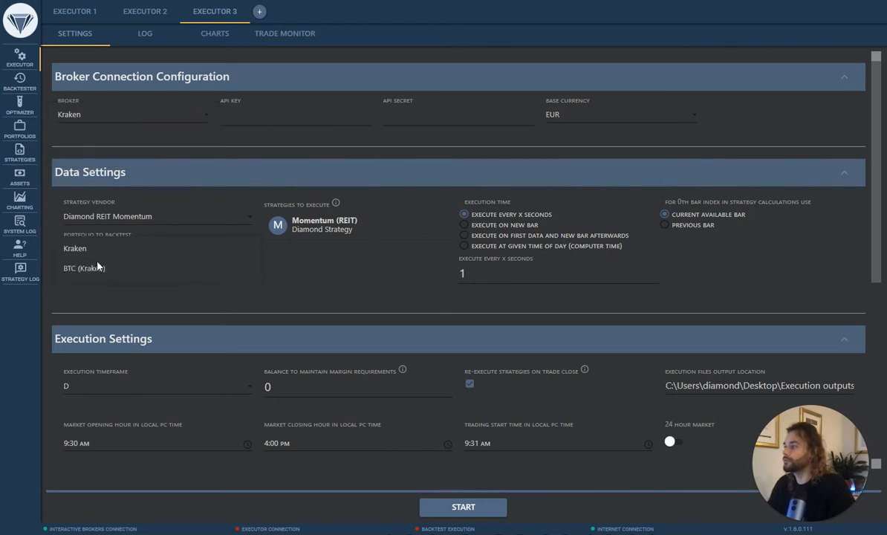
left_click(89, 269)
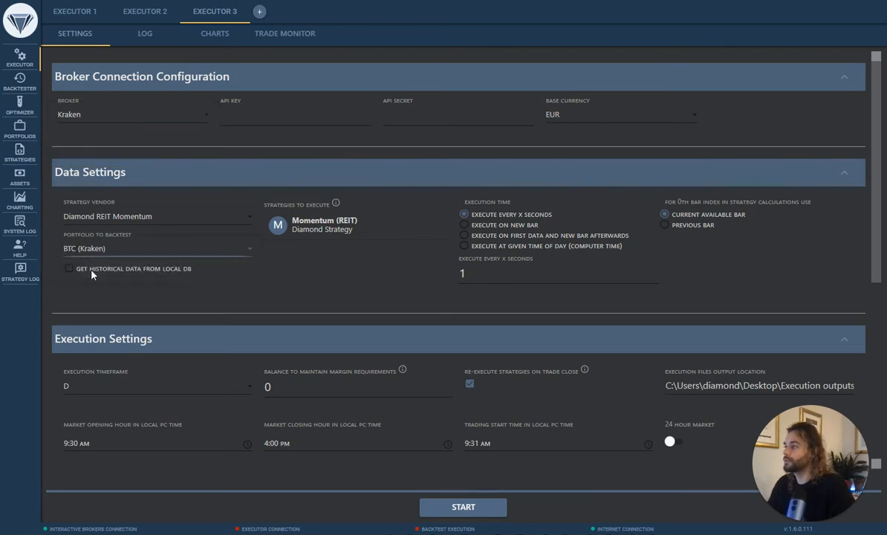
Review the details and strategies of the Diamond, Diamond REIT Momentum and DS Custom Vendor entries in the Strategy Manager.
left_click(21, 128)
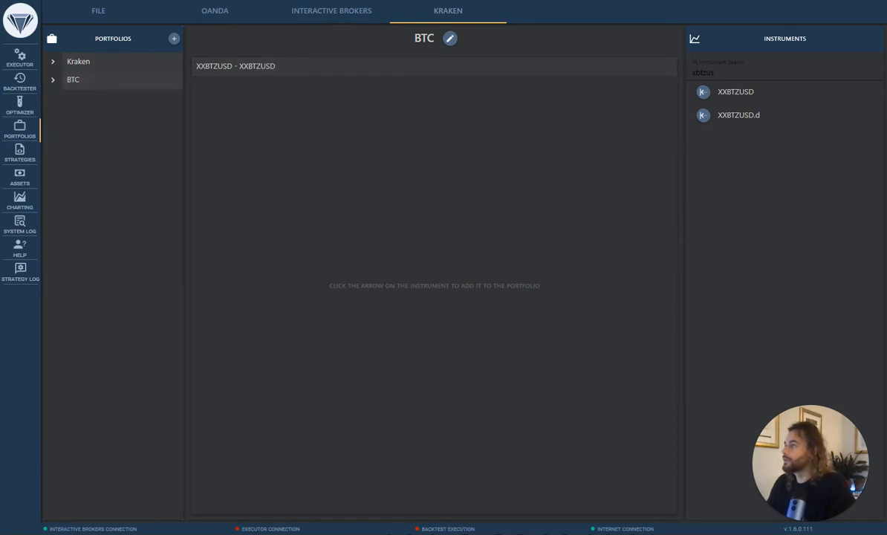
left_click(21, 149)
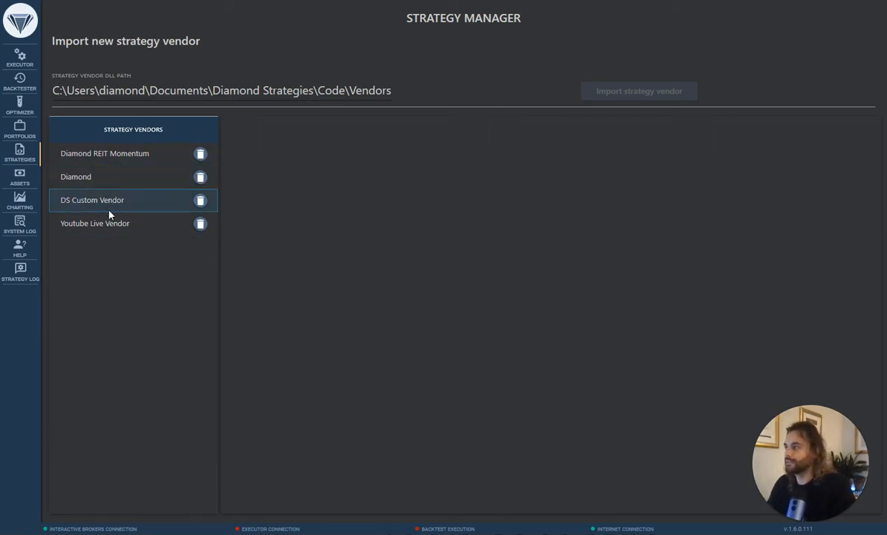
left_click(104, 177)
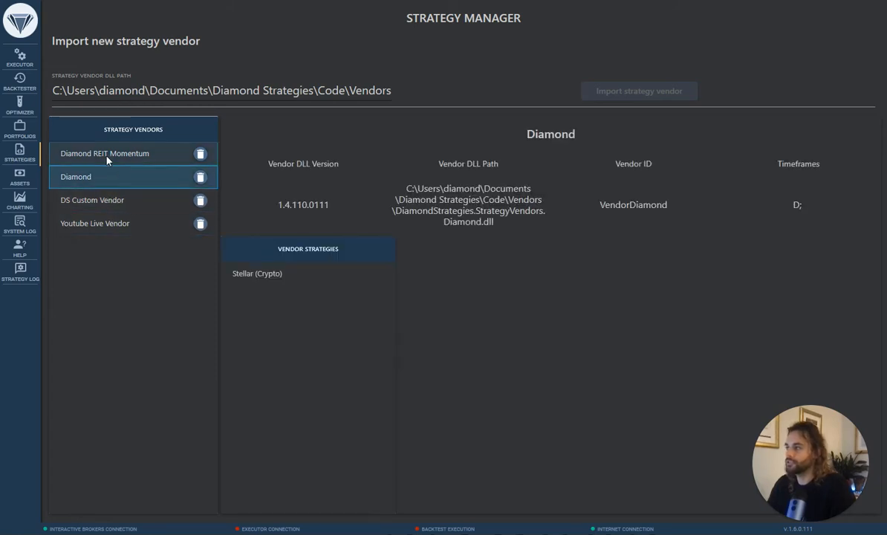
left_click(106, 159)
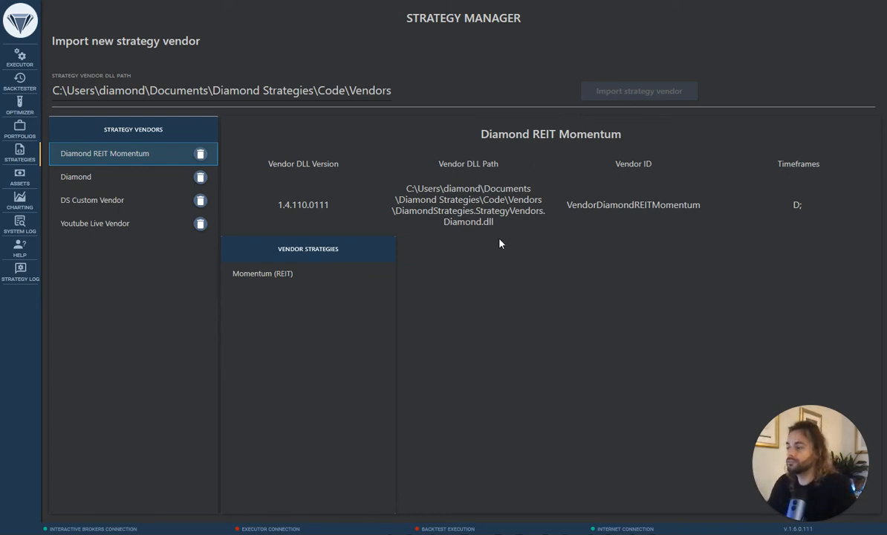
left_click(112, 203)
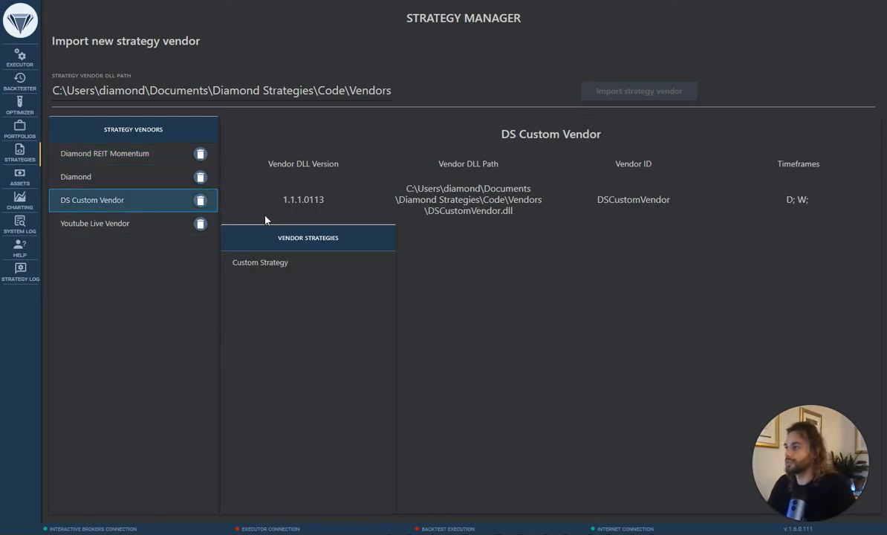
left_click(74, 173)
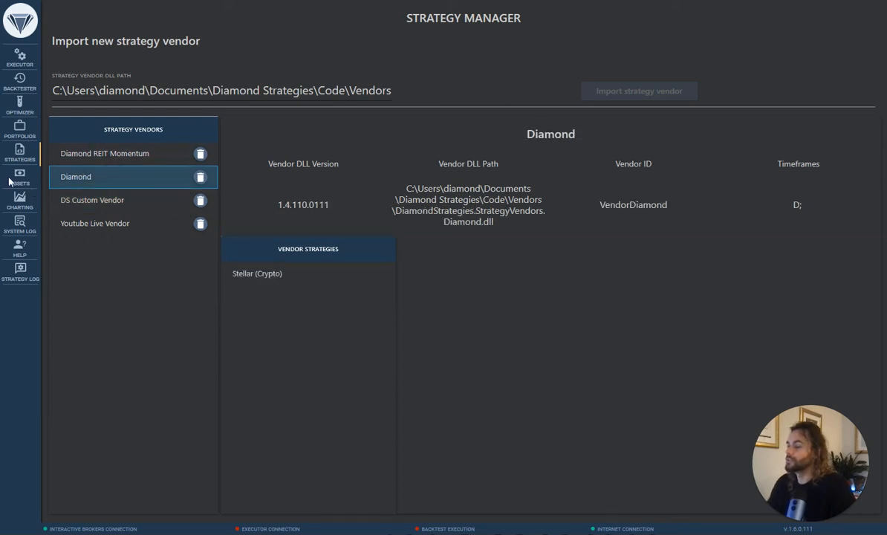
Examine the Assets section's overview, executor performance statistics and investors pages.
left_click(25, 175)
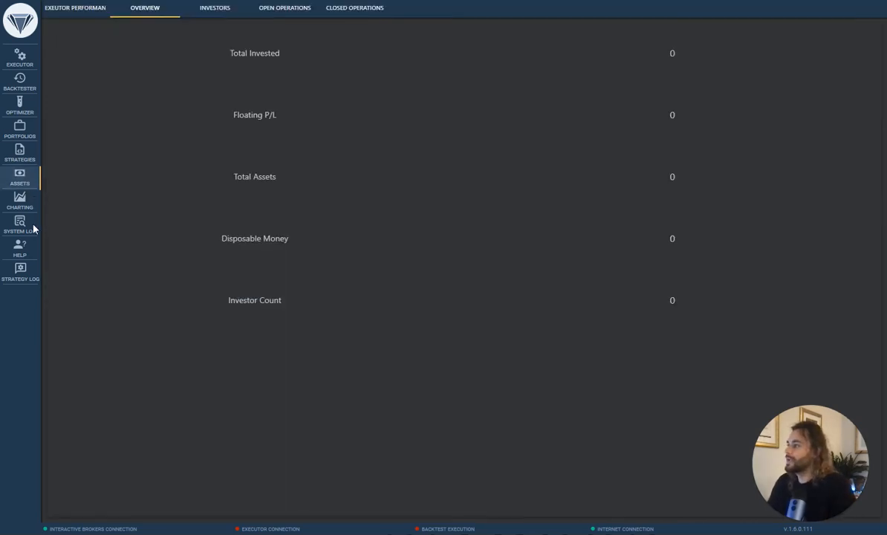
left_click(78, 9)
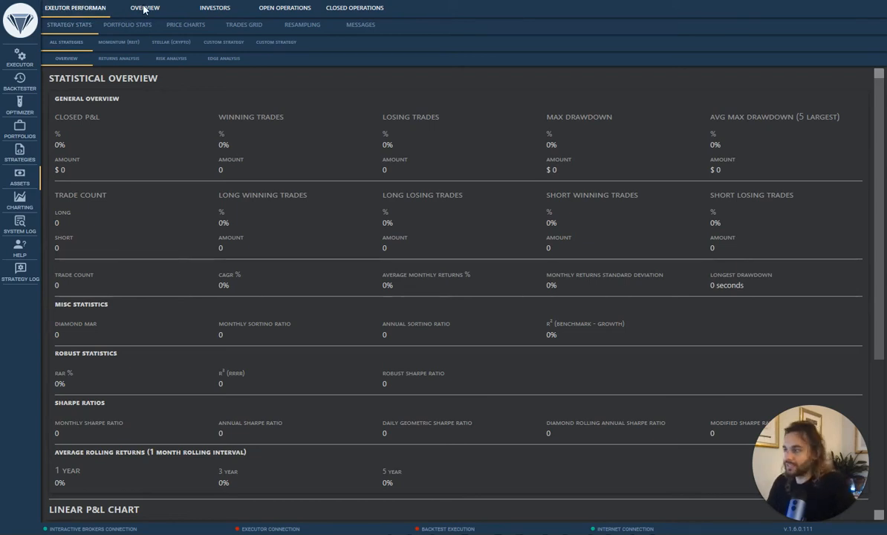
scroll(271, 211, "down", 5)
scroll(272, 216, "up", 4)
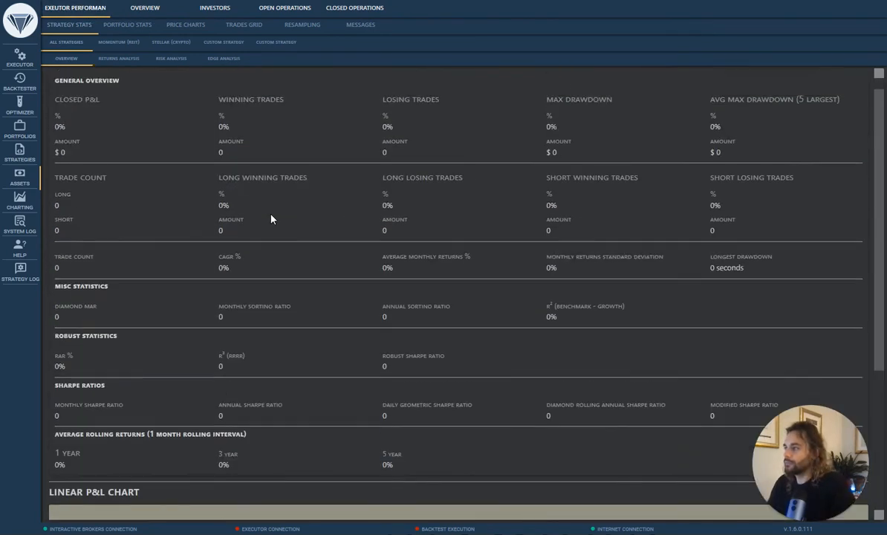
scroll(272, 218, "up", 1)
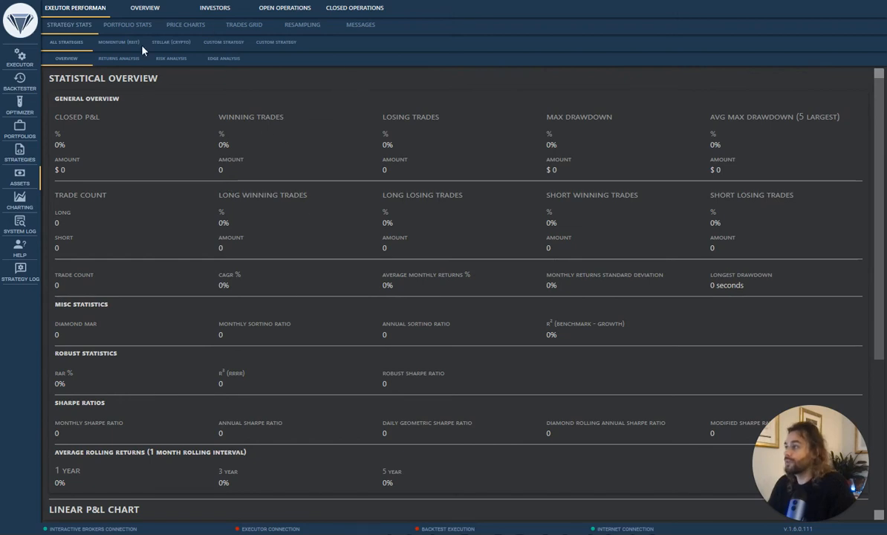
left_click(202, 10)
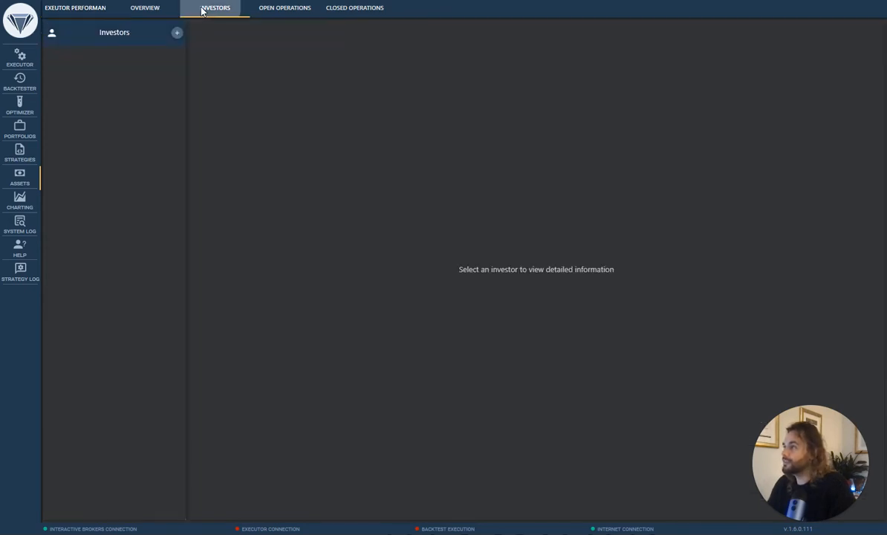
left_click(153, 8)
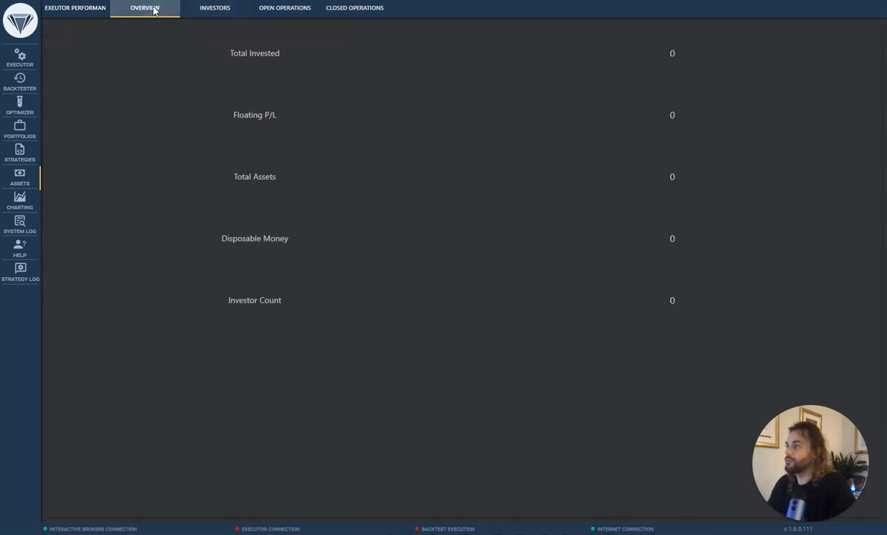
left_click(217, 9)
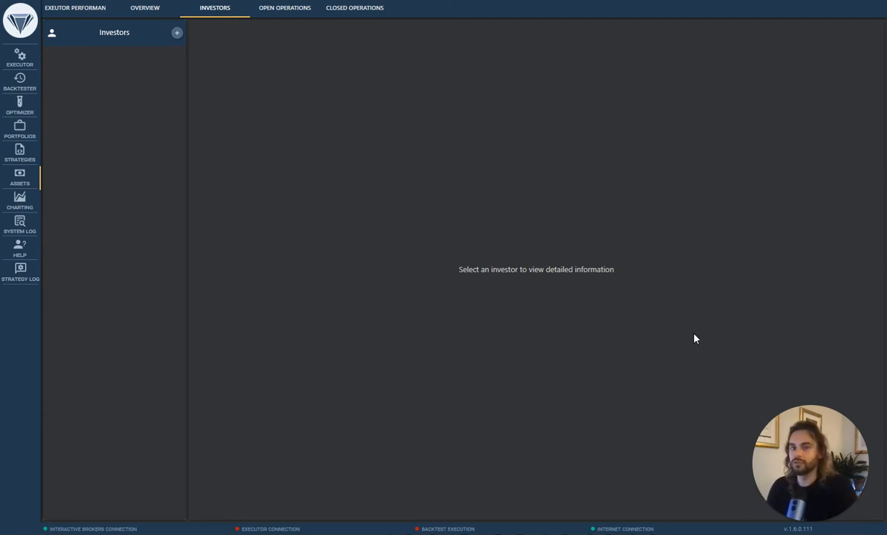
Find BYND (NASDAQ.NMS) among the Interactive Brokers charting instruments and load its daily candle chart.
left_click(19, 201)
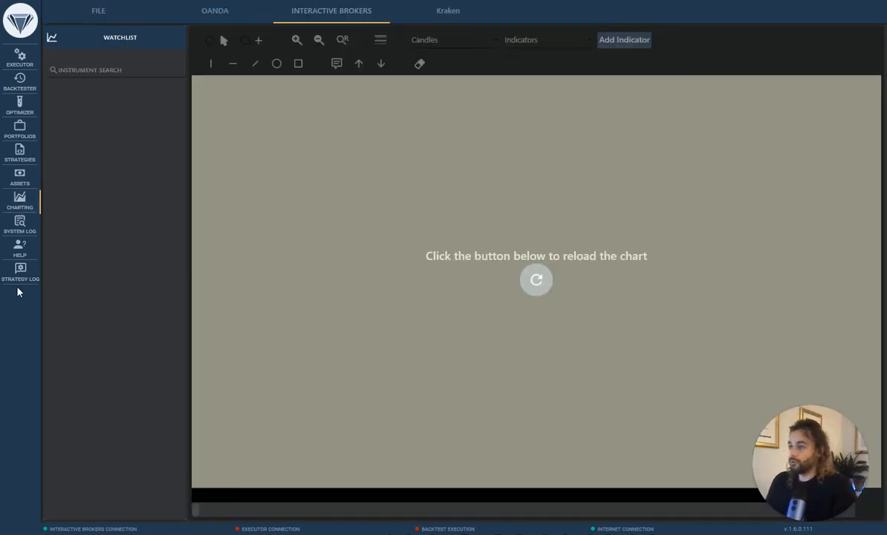
left_click(102, 68)
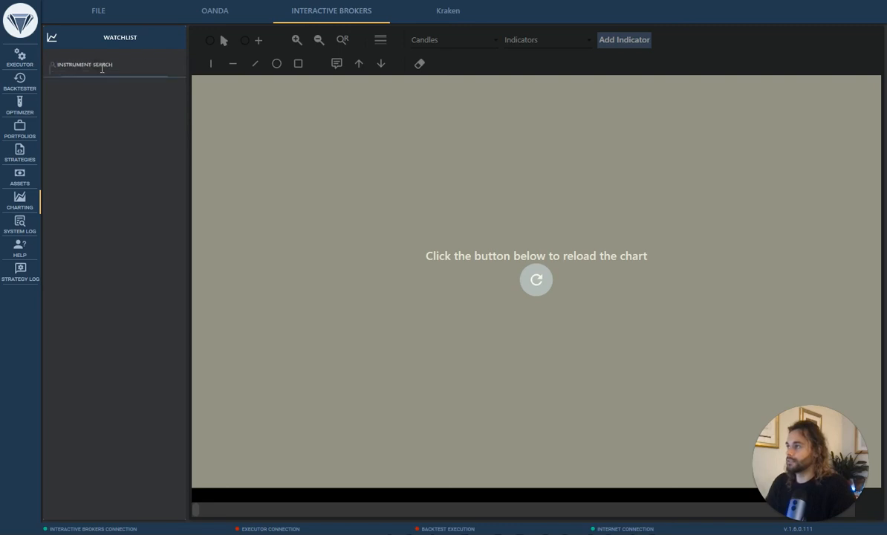
type("BYND")
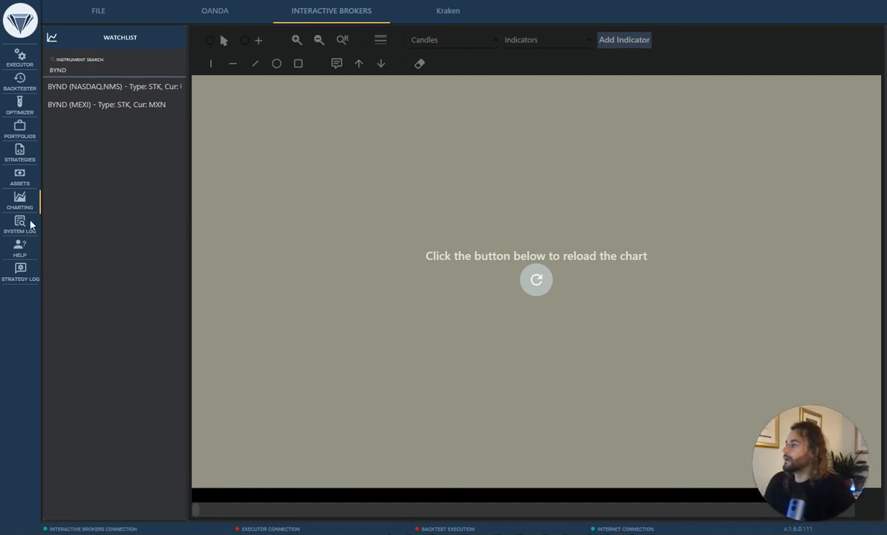
left_click(87, 88)
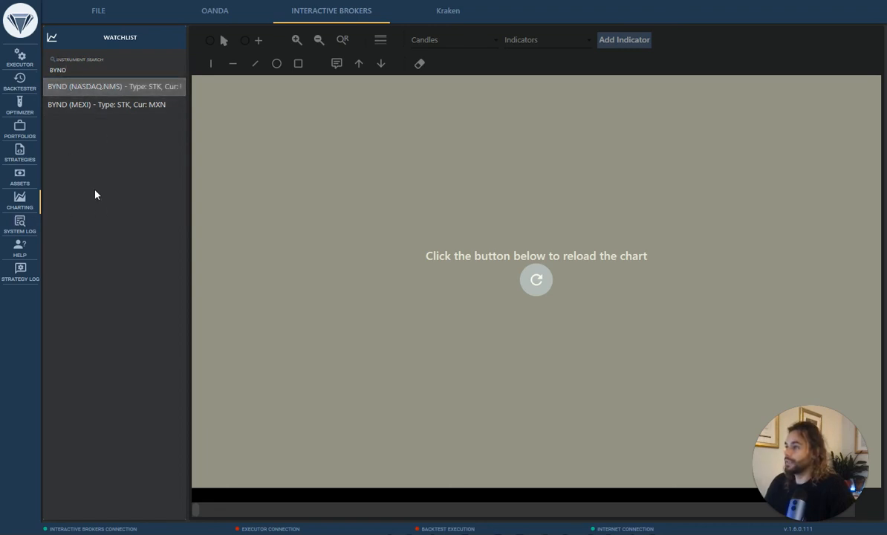
left_click(529, 279)
left_click(709, 41)
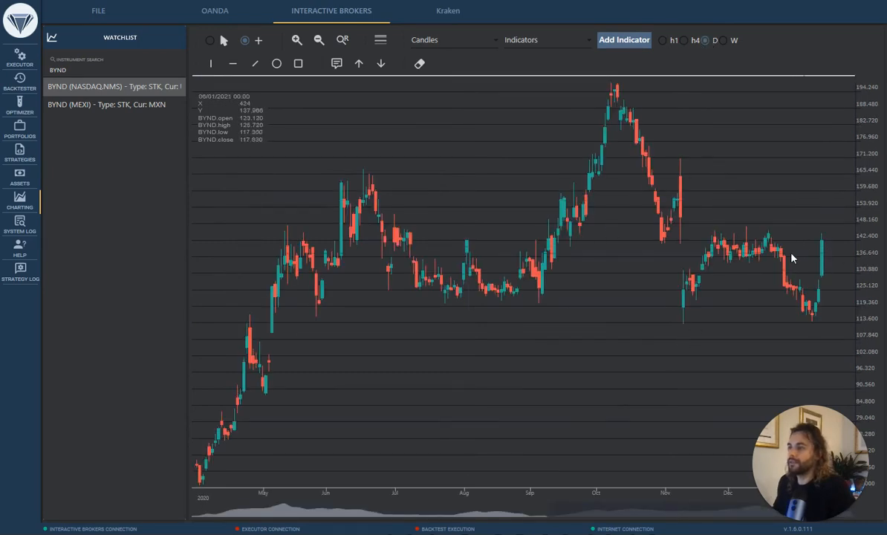
scroll(501, 235, "left", 3)
scroll(501, 240, "right", 3)
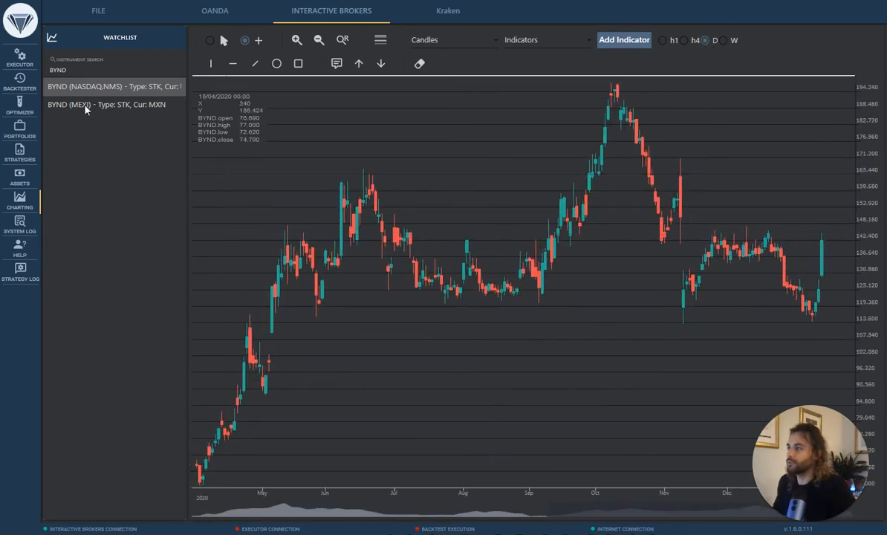
Find XXBTZUSD among the Kraken charting instruments by searching for "XBTZU" and load its daily candle chart.
left_click(456, 9)
scroll(130, 192, "down", 15)
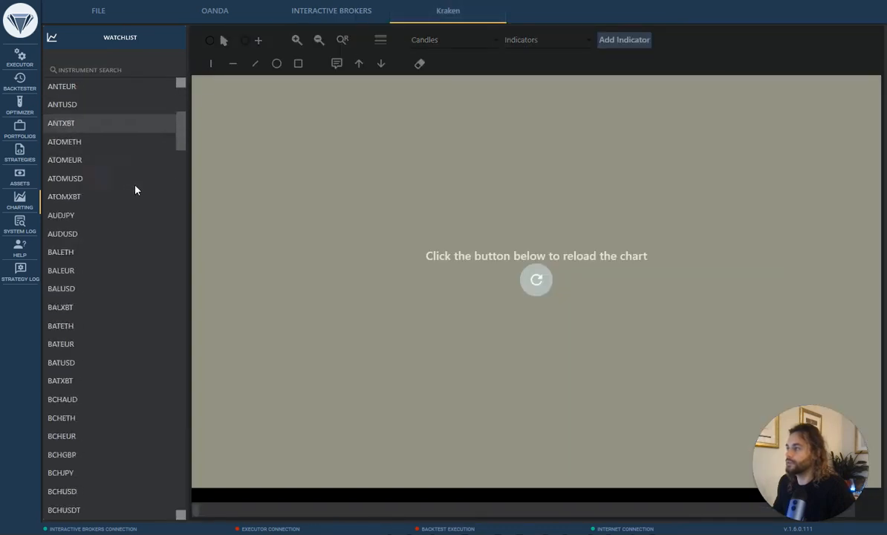
left_click(107, 69)
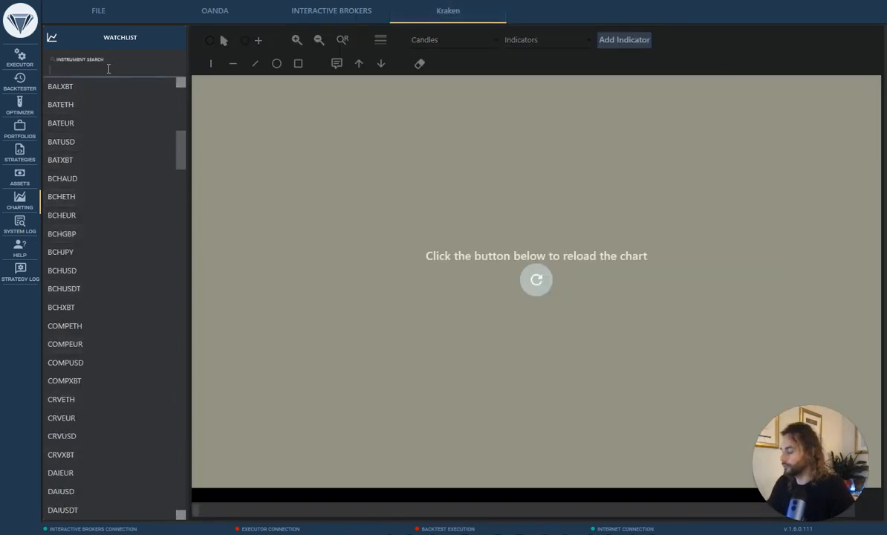
type("XBTZU")
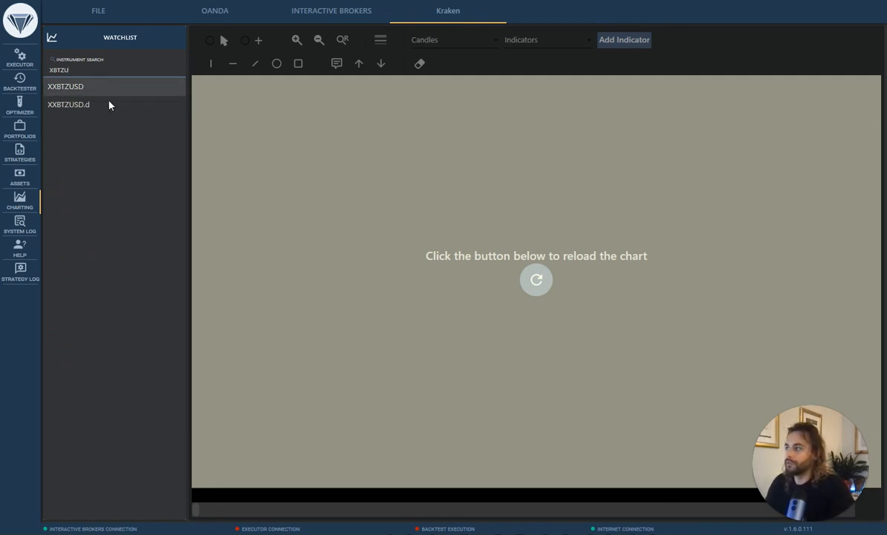
left_click(536, 280)
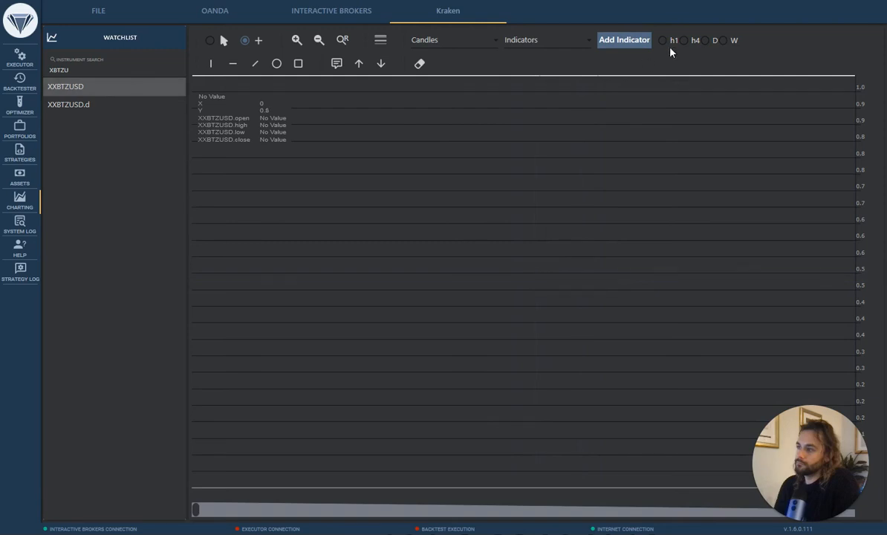
left_click(705, 41)
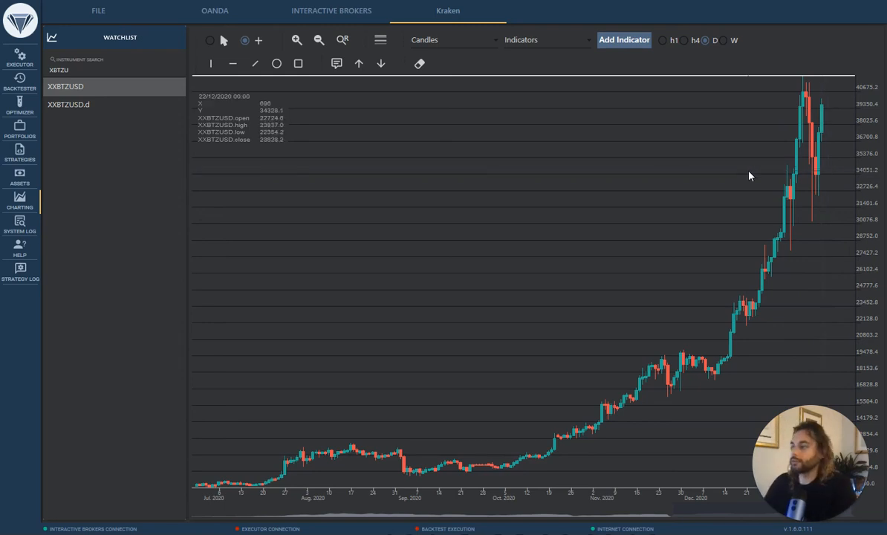
Examine the system log and the bug report form in the Help section.
left_click(23, 234)
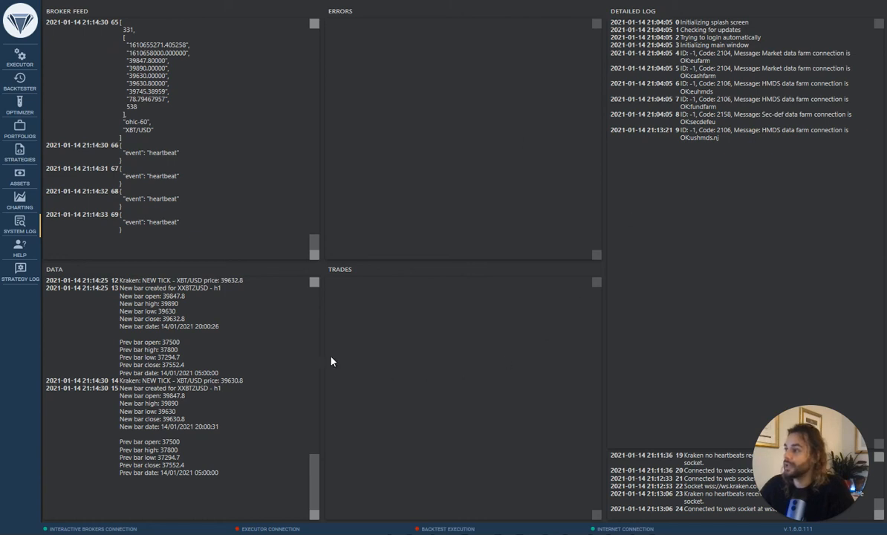
left_click(29, 250)
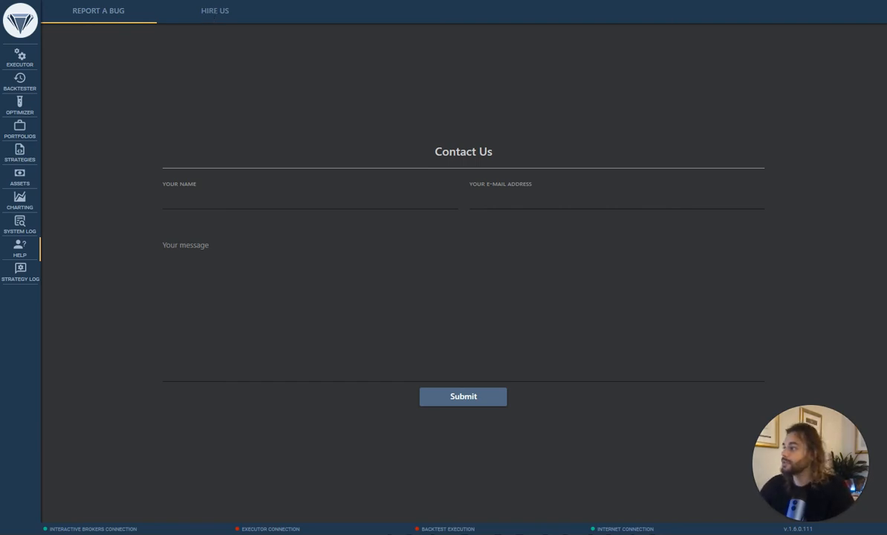
Open the strategy log's Execution Log Reader, then move and enlarge its window so all filters fit on screen.
left_click(26, 275)
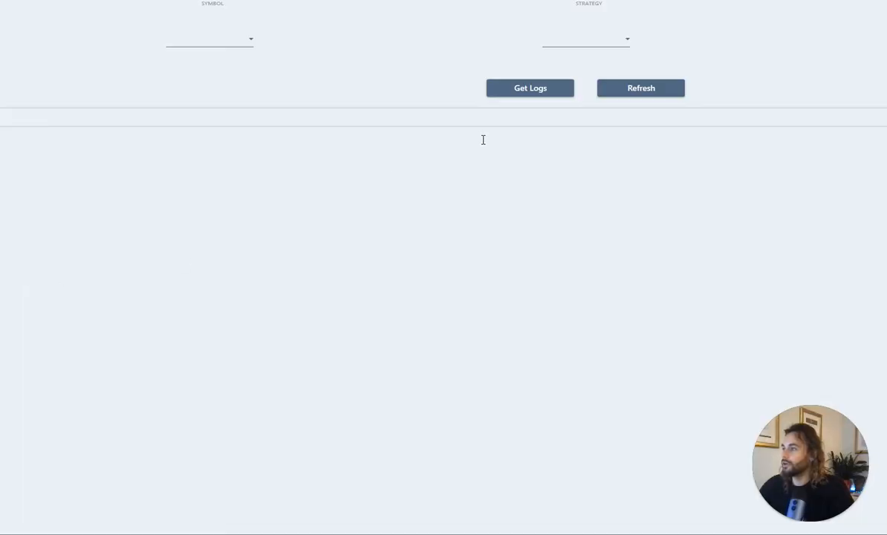
left_click_drag(773, 0, 445, 81)
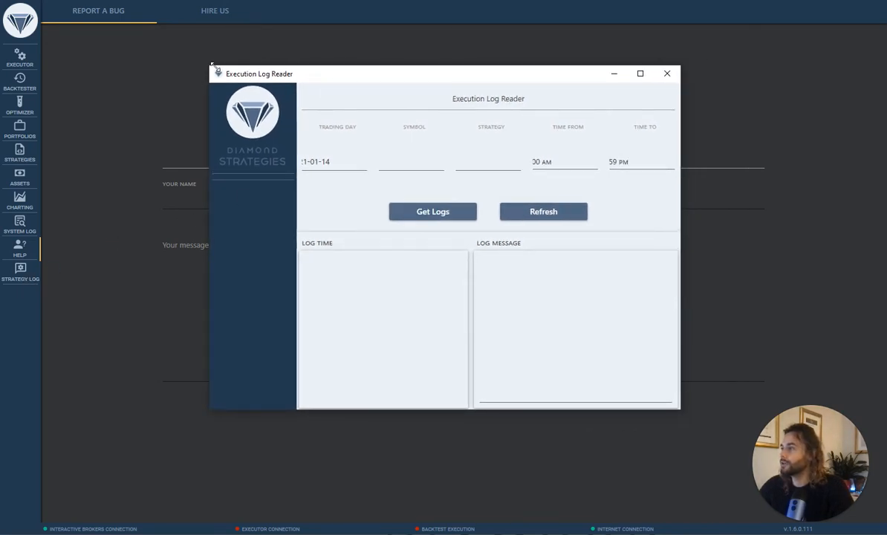
left_click_drag(203, 62, 20, 0)
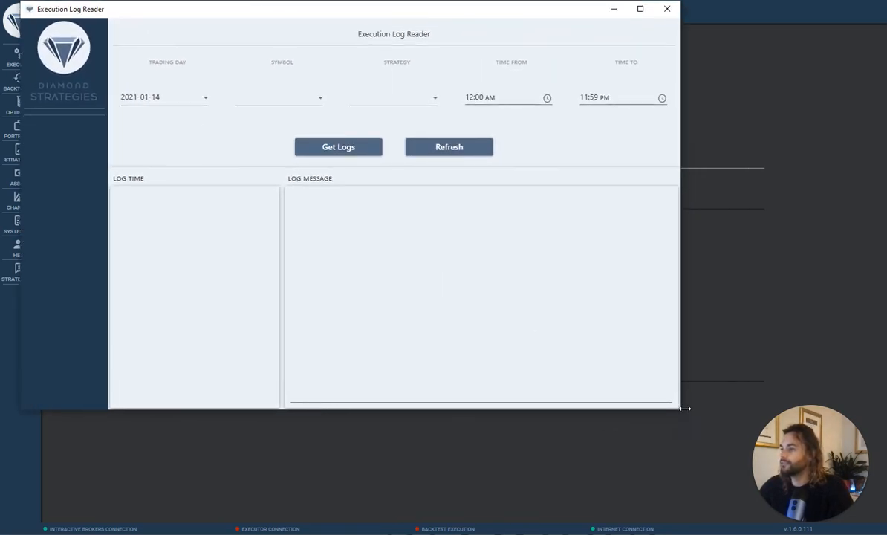
left_click_drag(683, 413, 776, 412)
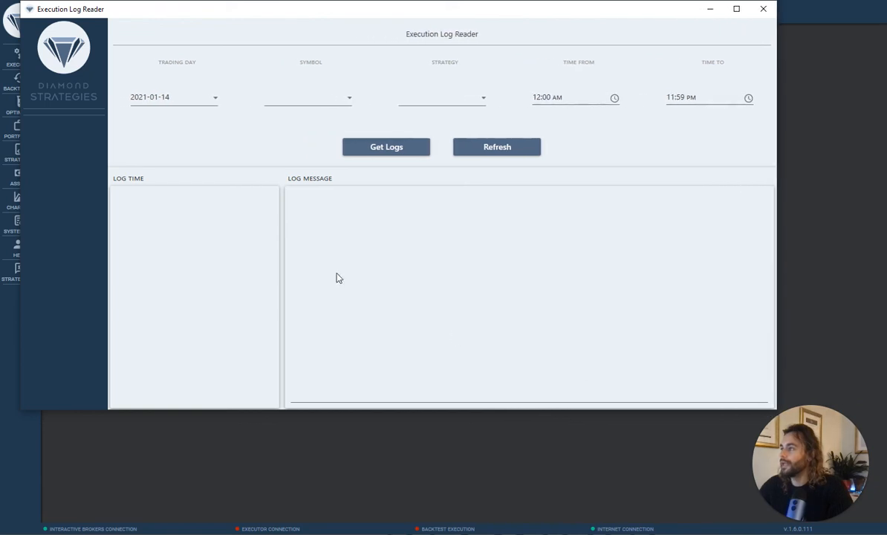
Set the log reader's trading day to 2020-12-27 and check the available symbol and strategy filters.
left_click(215, 104)
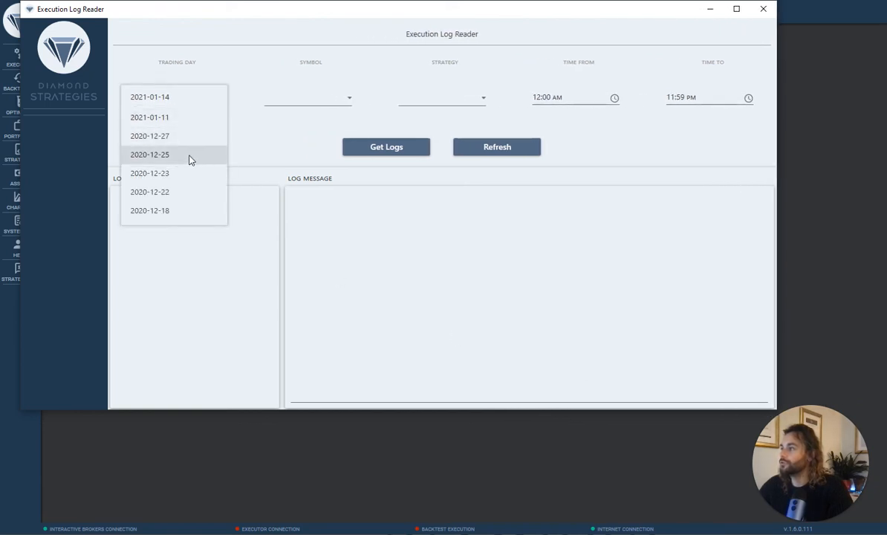
left_click(277, 137)
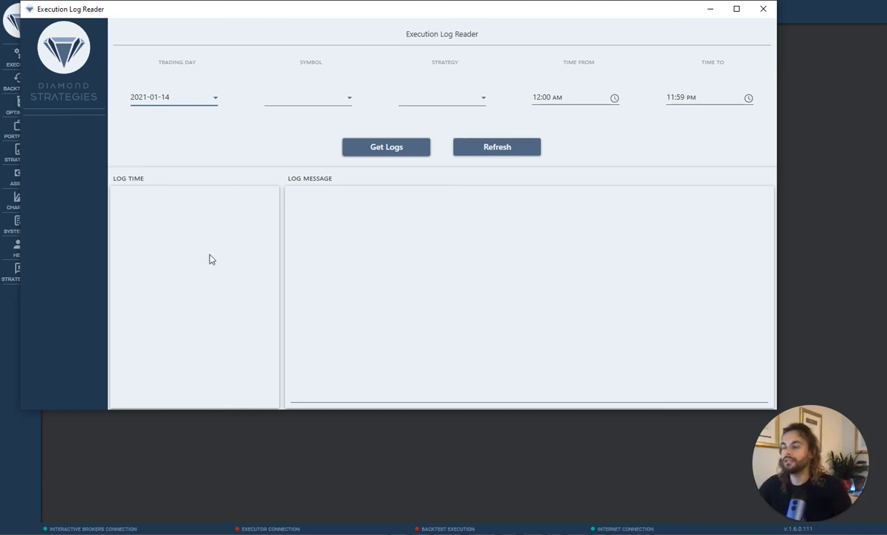
left_click(177, 94)
left_click(166, 135)
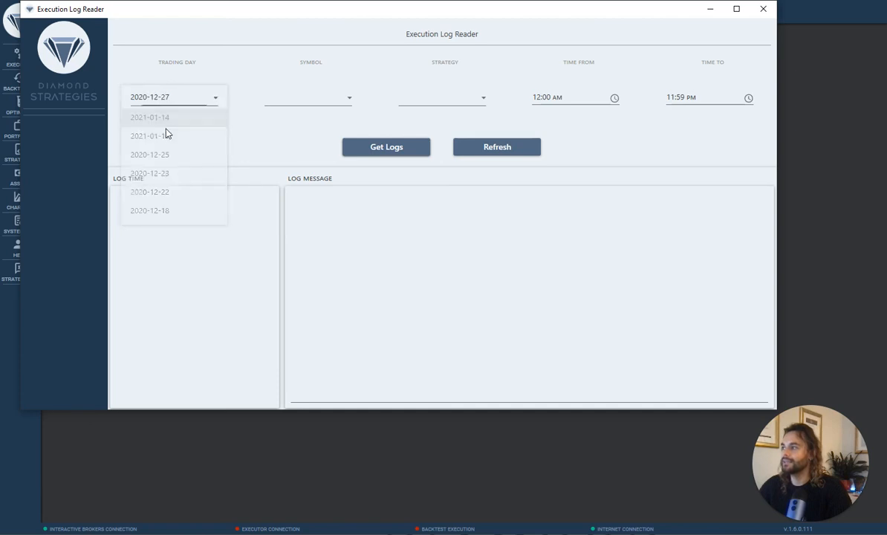
left_click(349, 98)
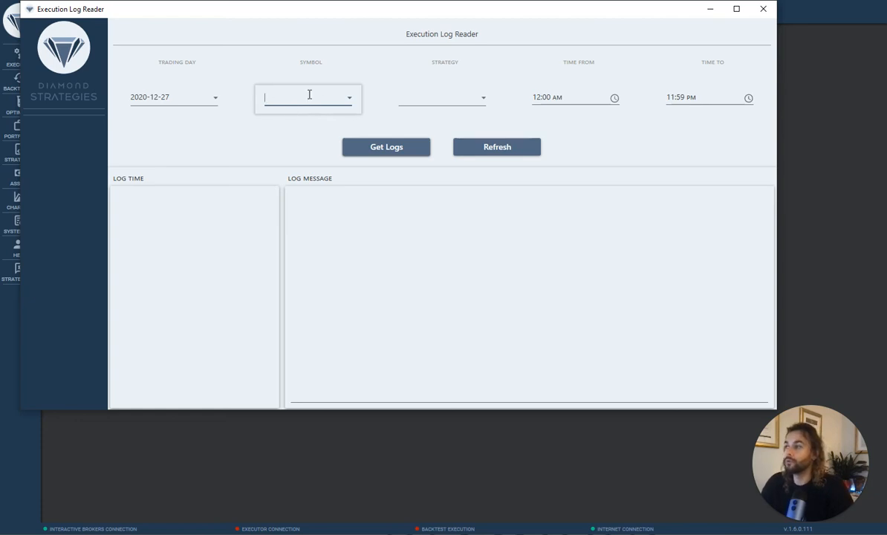
left_click(475, 102)
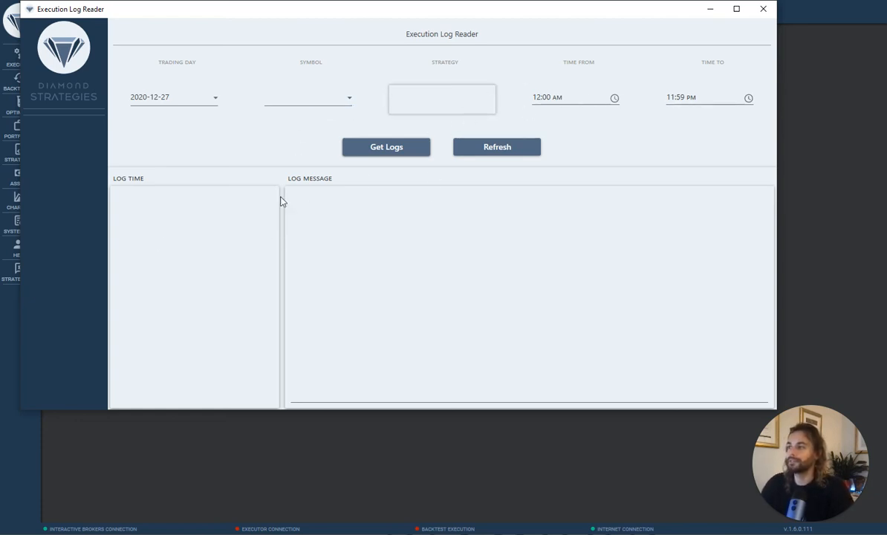
left_click(219, 191)
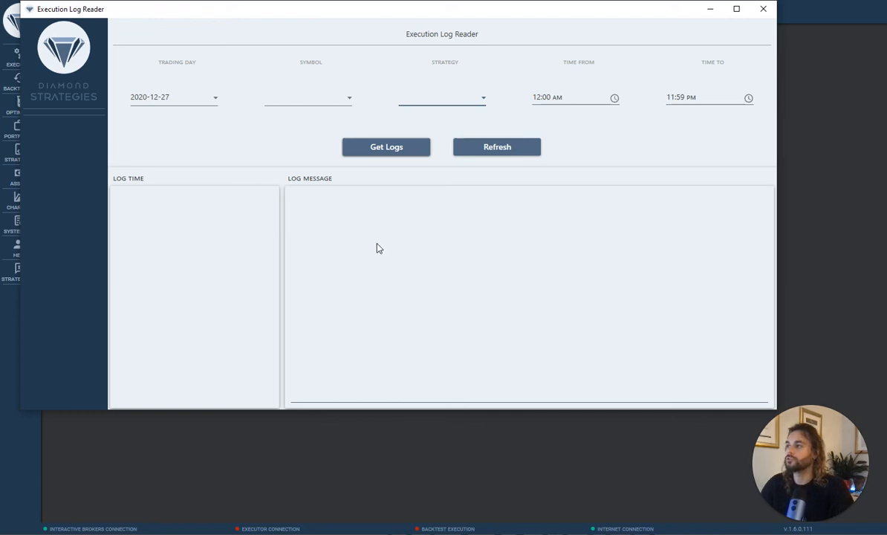
Close the Execution Log Reader and return to Executor 3's settings.
left_click_drag(587, 18, 673, 80)
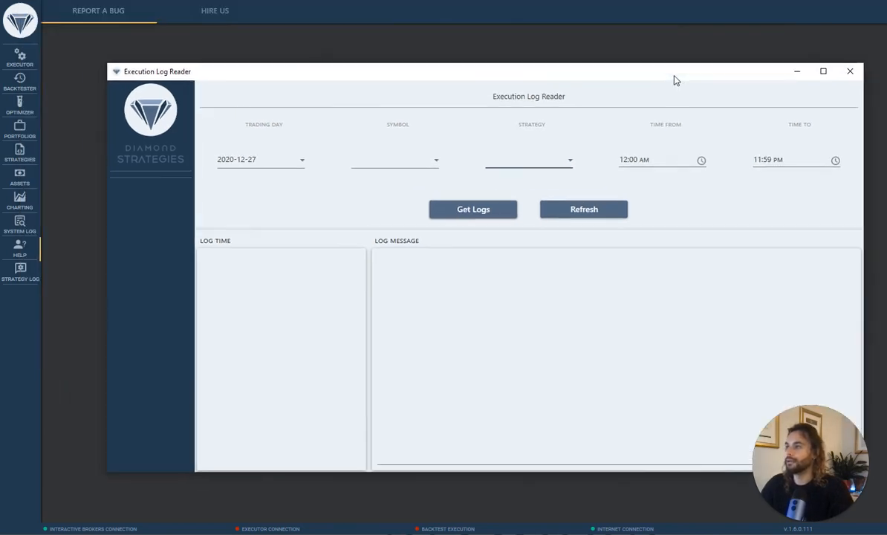
left_click(849, 72)
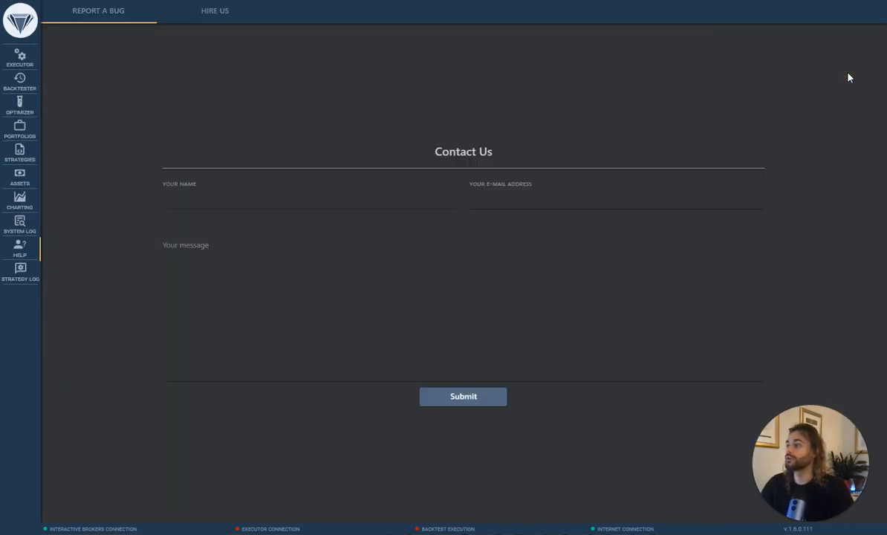
left_click(23, 58)
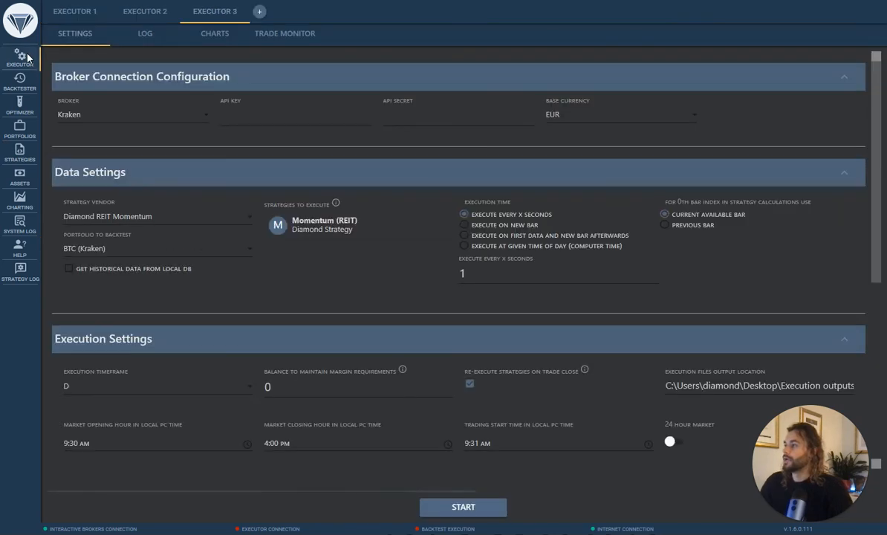